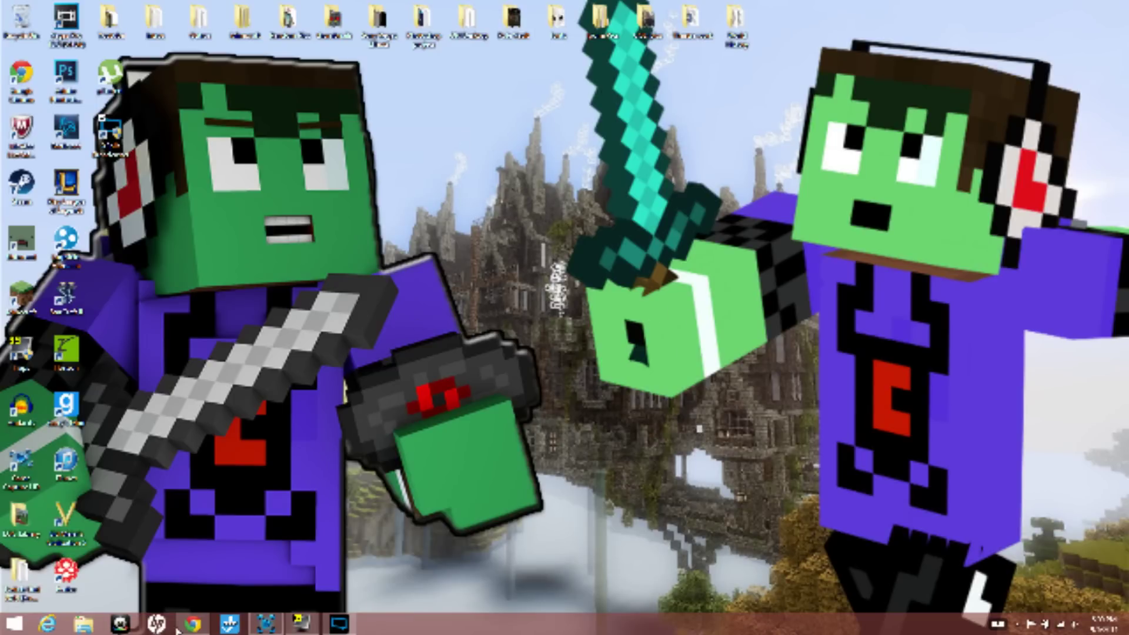
# Bring Chrome with the HorizonMB homepage to the front.
pyautogui.click(193, 623)
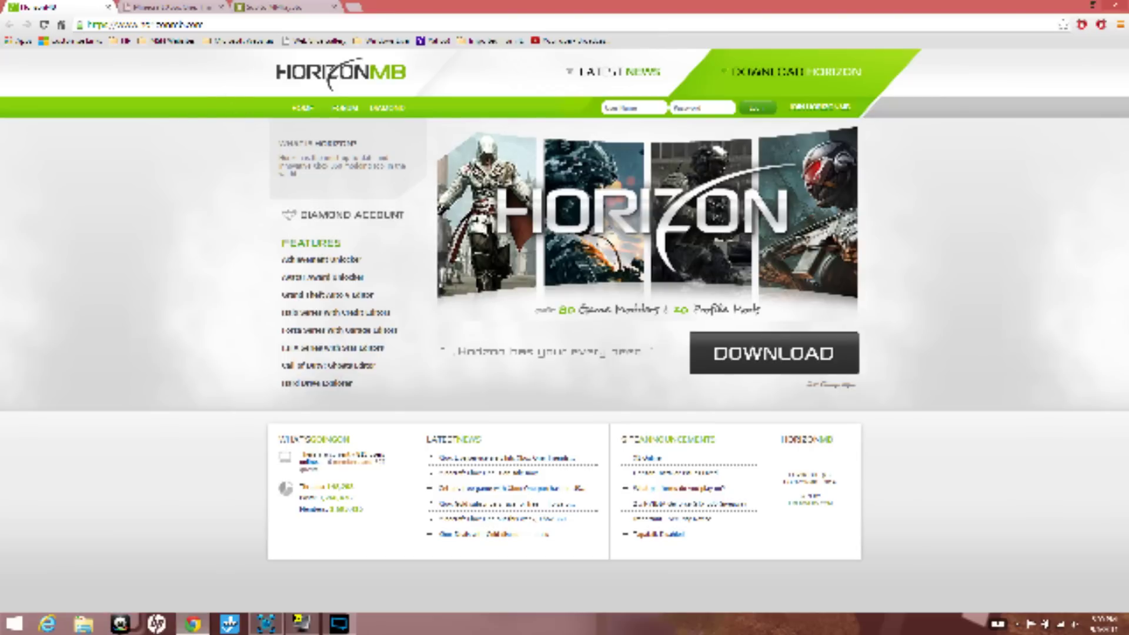
# Switch to the MCDN360 Hunger Games map tab and scroll down the page.
pyautogui.click(187, 7)
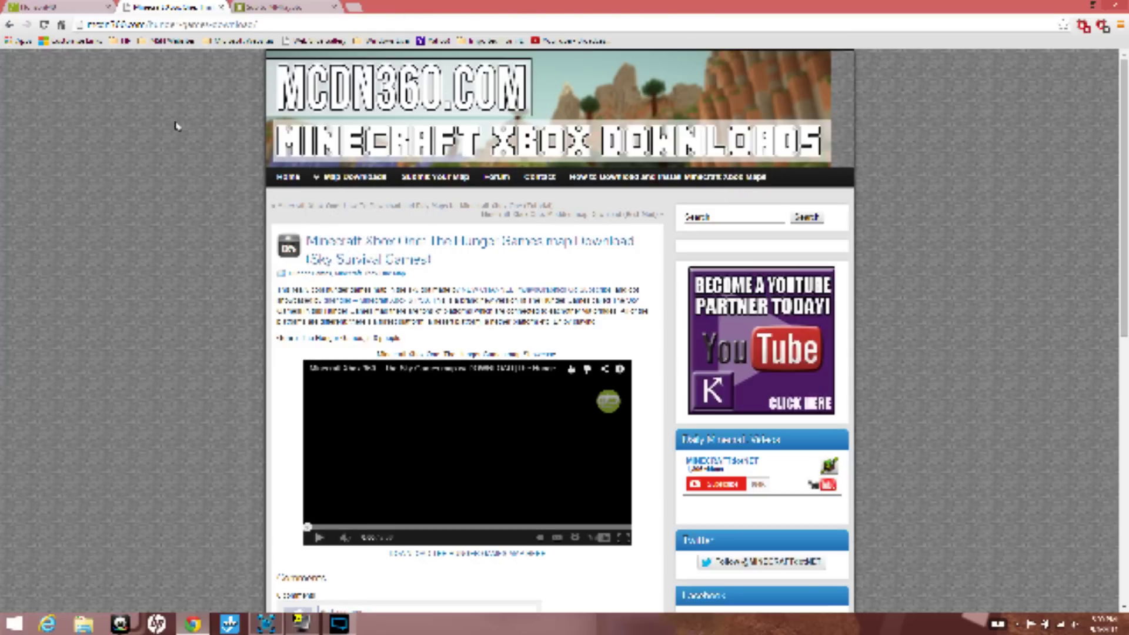
pyautogui.scroll(-3, 213, 194)
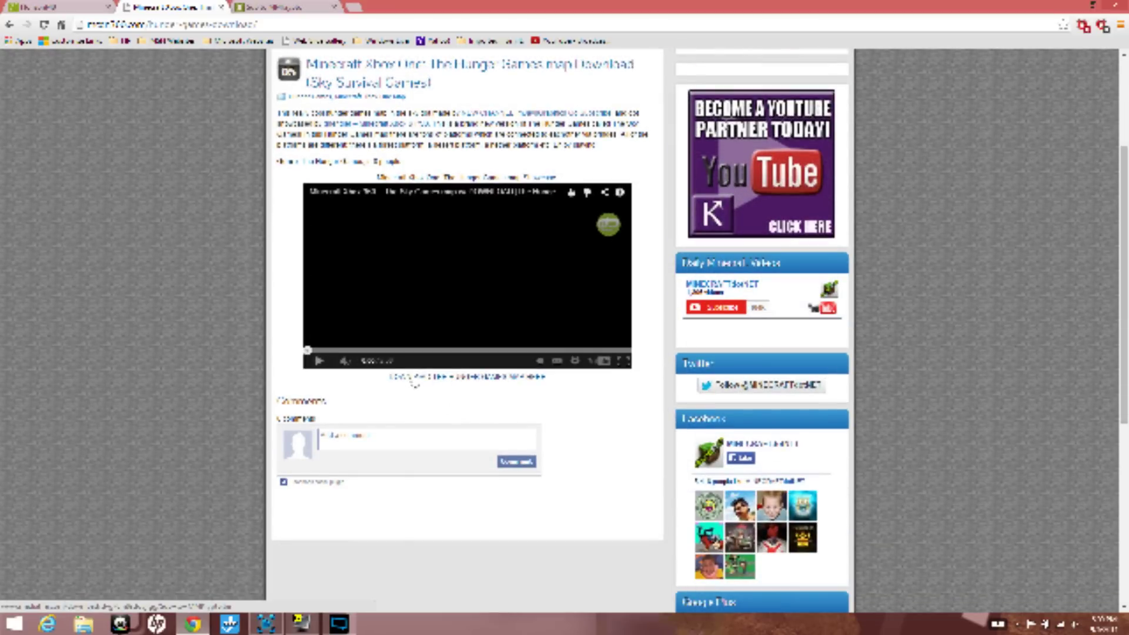
# Download the Hunger Games map's .BIN archive from MediaFire, then restore down Chrome.
pyautogui.click(486, 377)
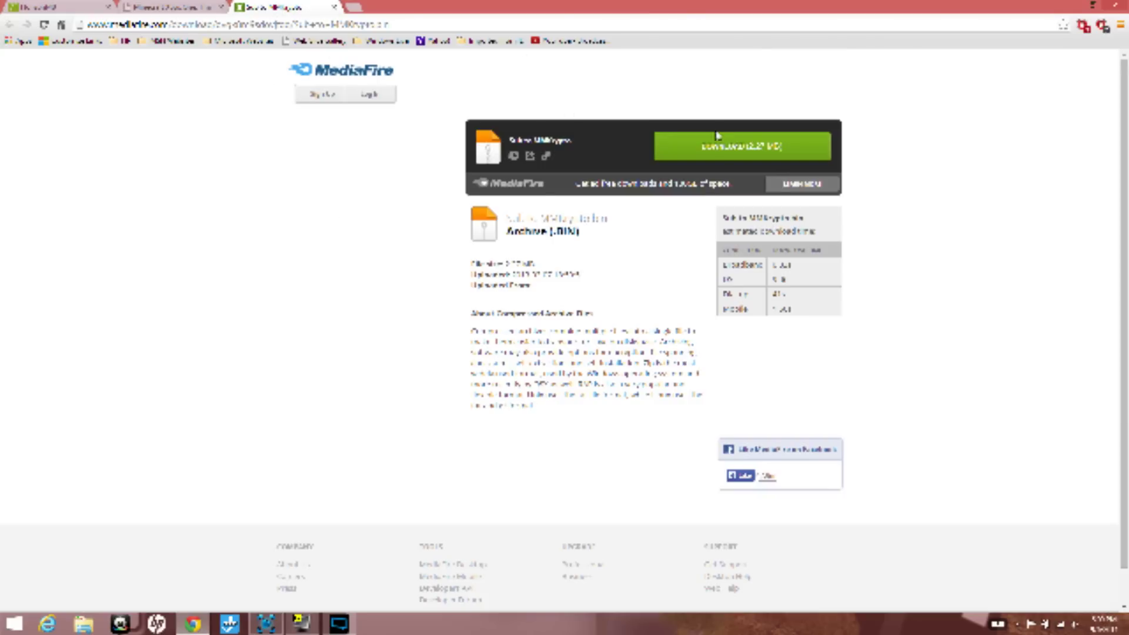
pyautogui.click(729, 155)
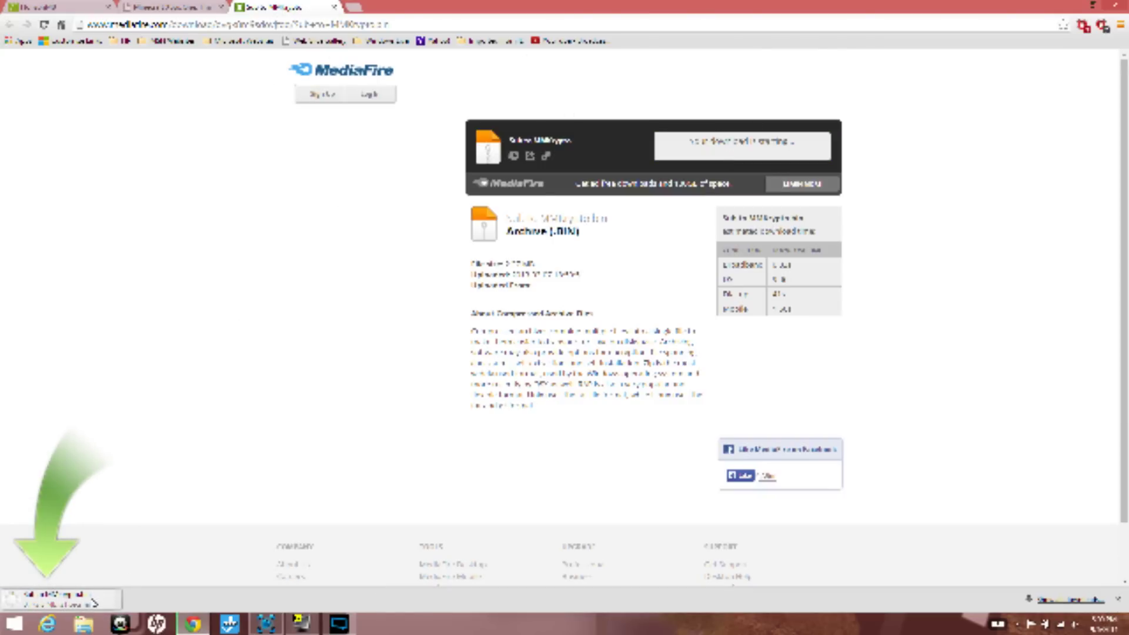
pyautogui.click(191, 6)
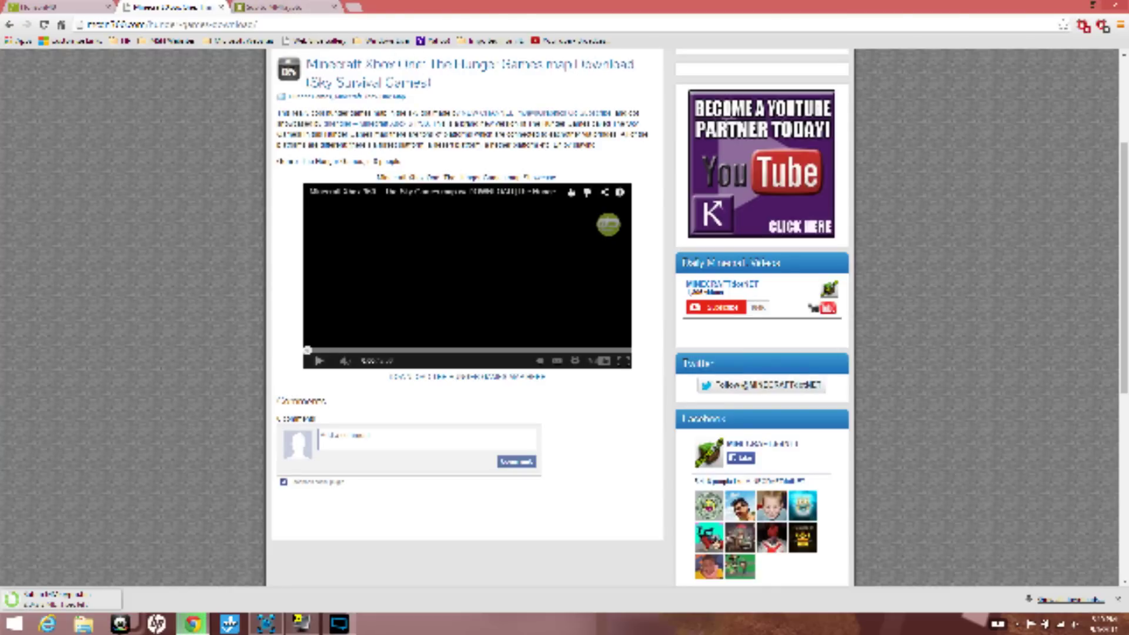
pyautogui.hotkey('ctrl', 'Tab')
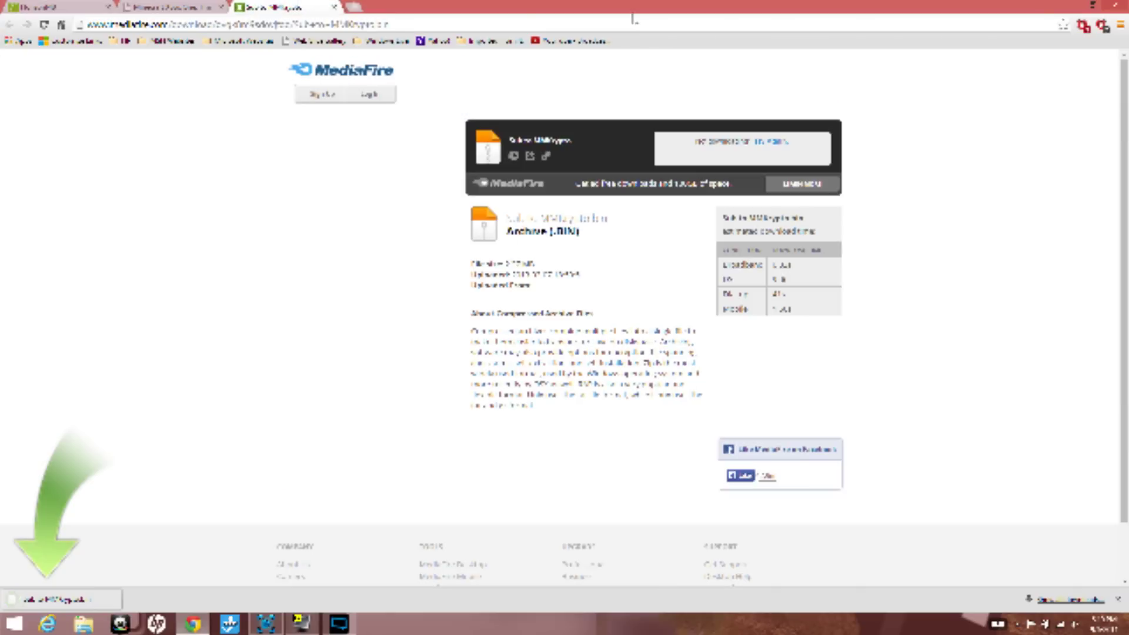
pyautogui.click(1102, 6)
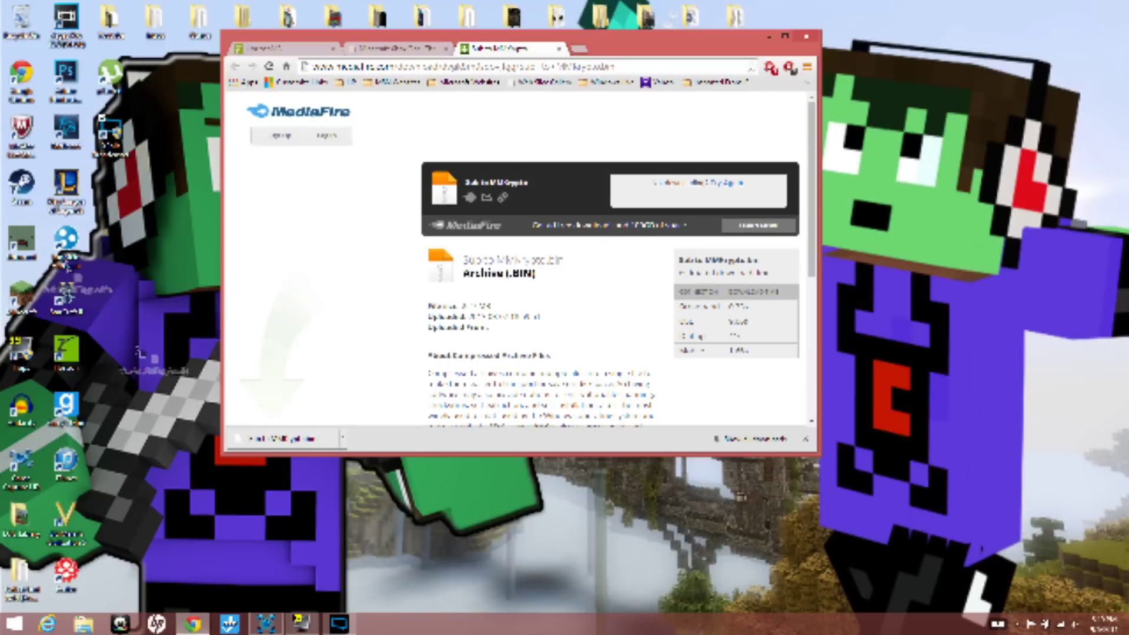
# Minimize Chrome and start Horizon, answering No to the question and OK to the warning.
pyautogui.click(110, 188)
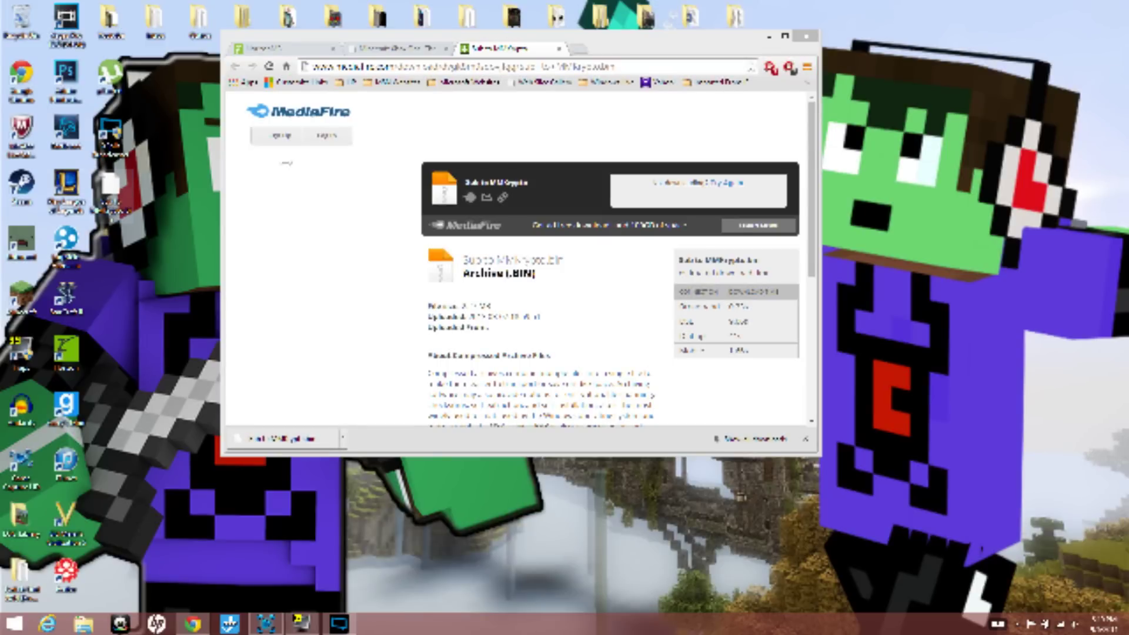
pyautogui.click(768, 36)
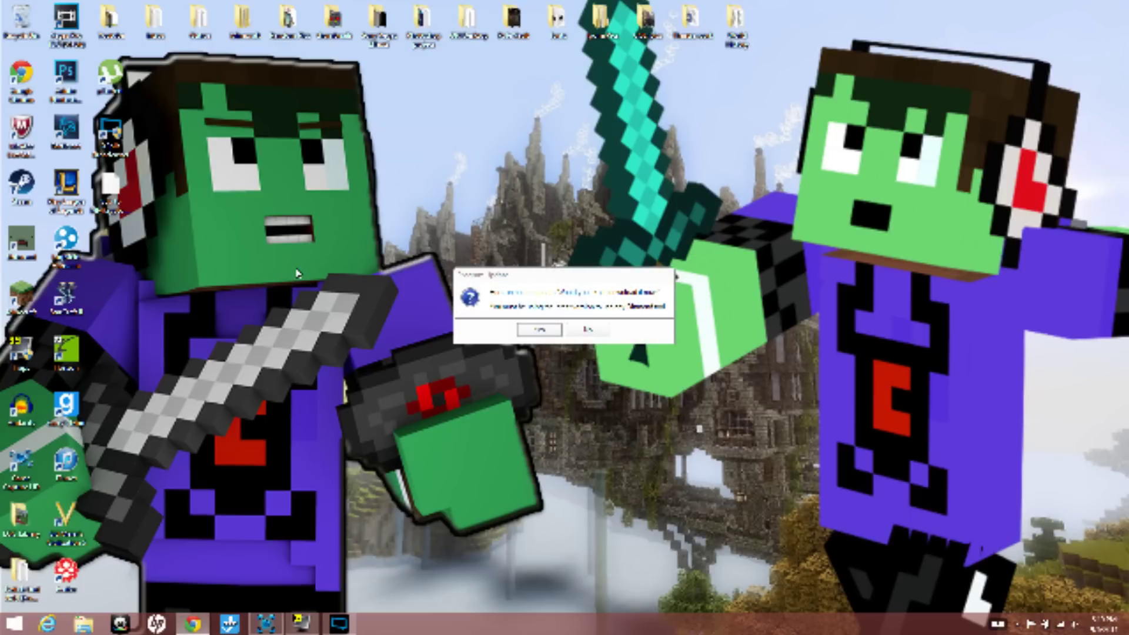
pyautogui.click(588, 333)
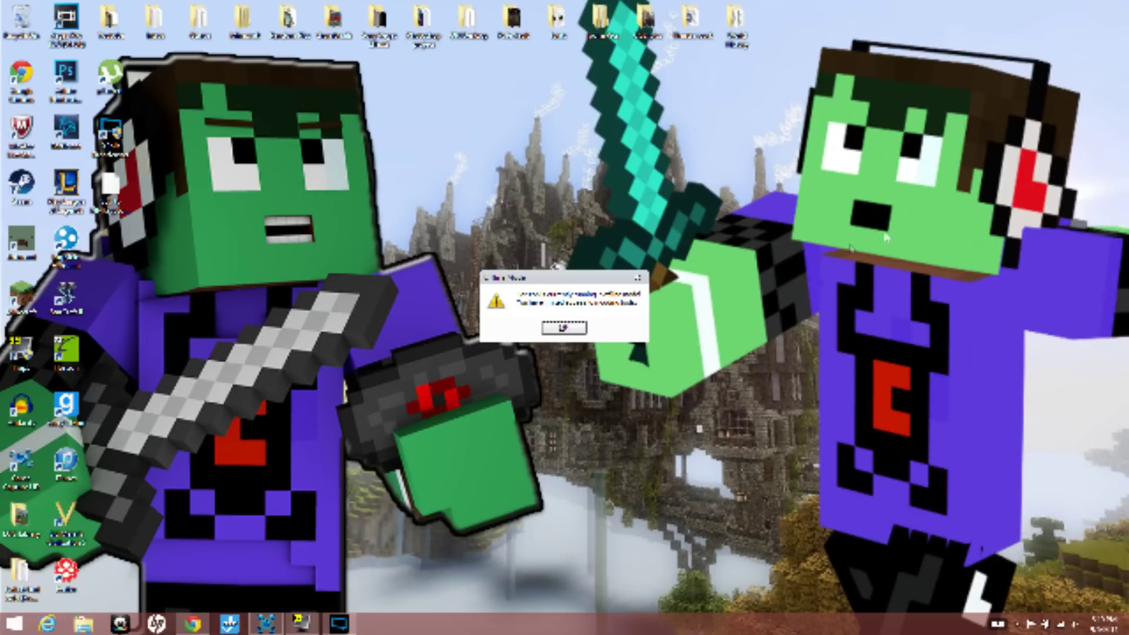
pyautogui.click(562, 329)
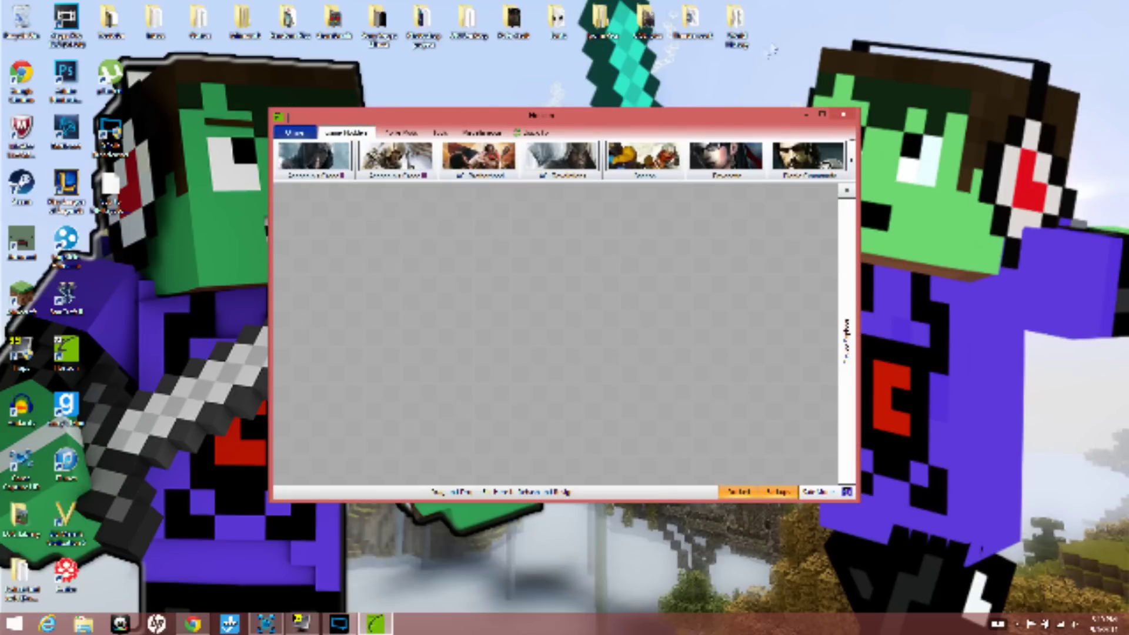
# Open Horizon's Device Explorer on the USB drive and expand its profile folder.
pyautogui.moveTo(718, 123); pyautogui.dragTo(624, 104)
pyautogui.click(753, 173)
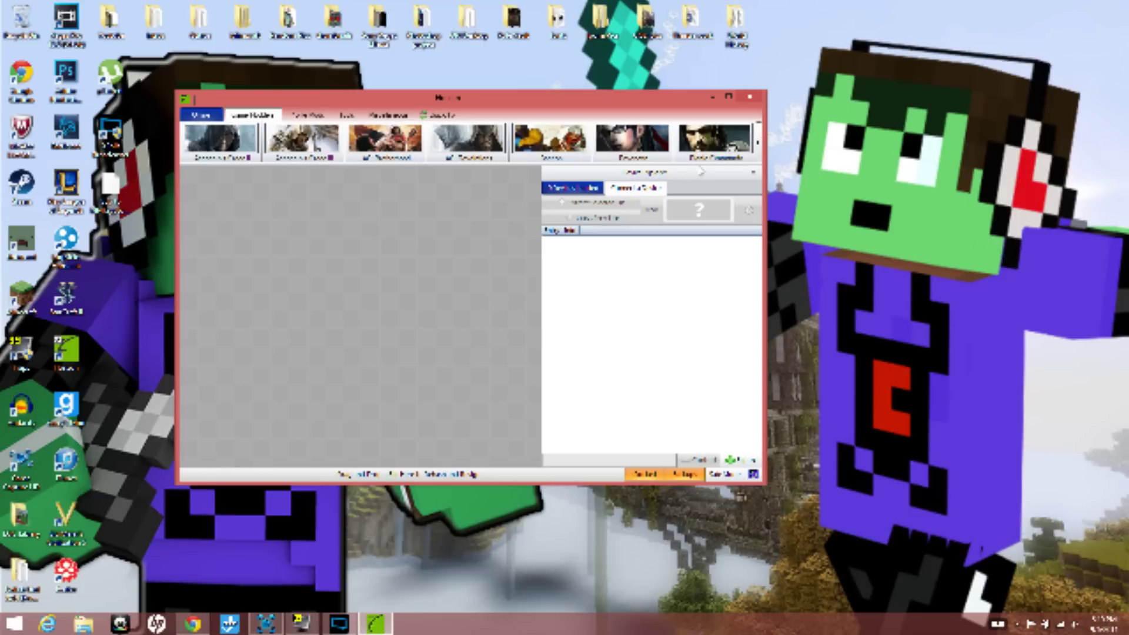
pyautogui.click(588, 193)
pyautogui.click(564, 324)
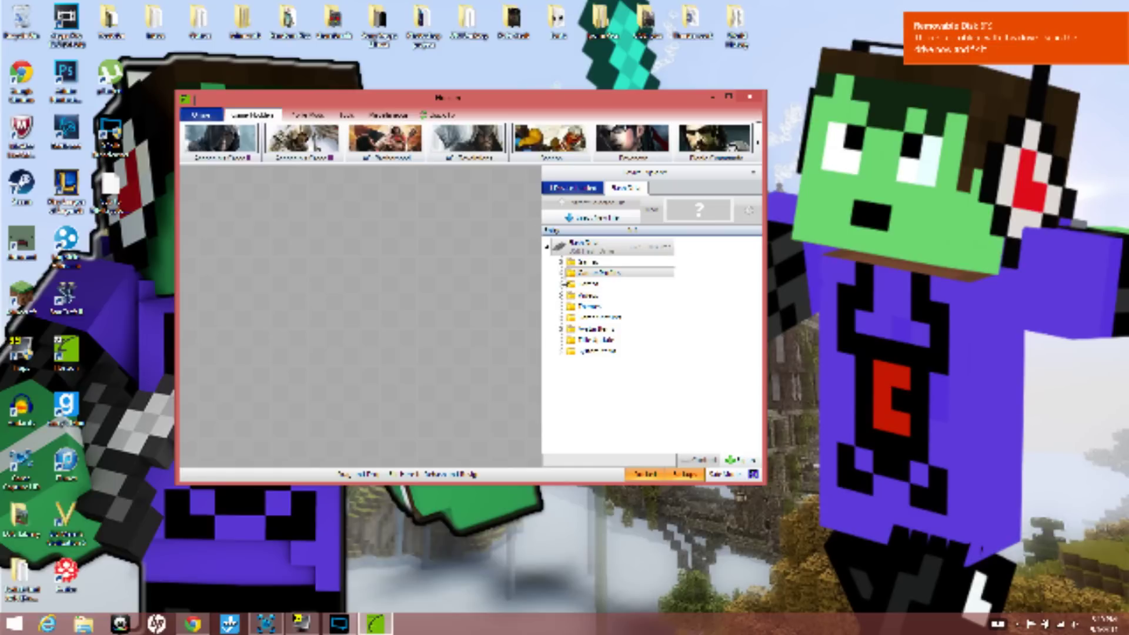
pyautogui.doubleClick(600, 272)
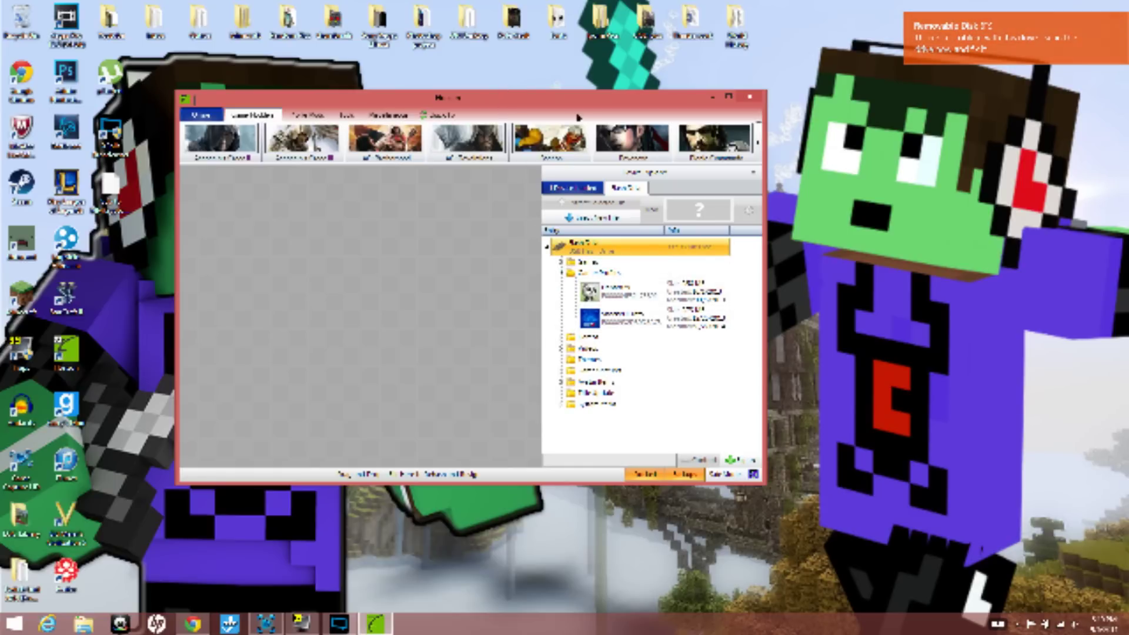
# Open the USB drive's contents from the desktop, then close that window.
pyautogui.click(111, 191)
pyautogui.doubleClick(110, 191)
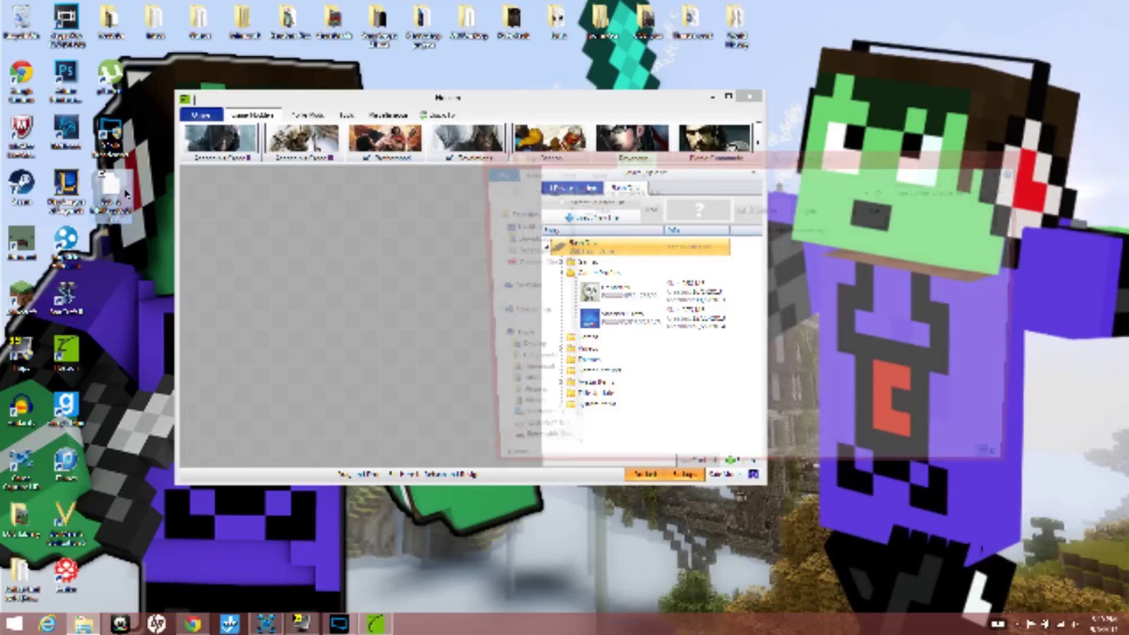
pyautogui.click(1012, 155)
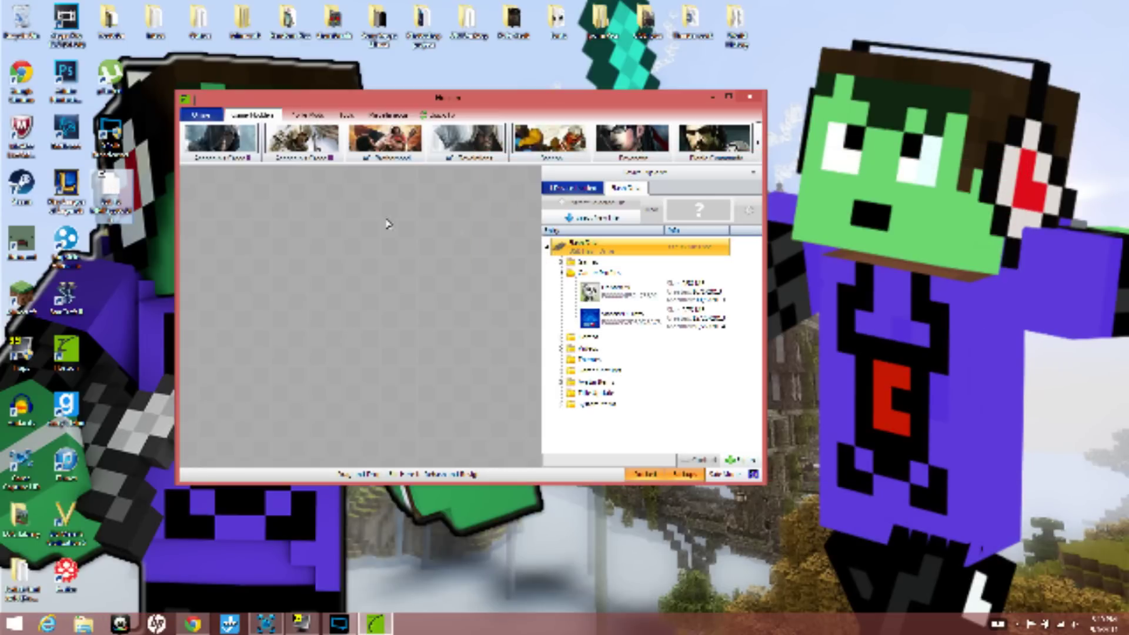
pyautogui.click(124, 199)
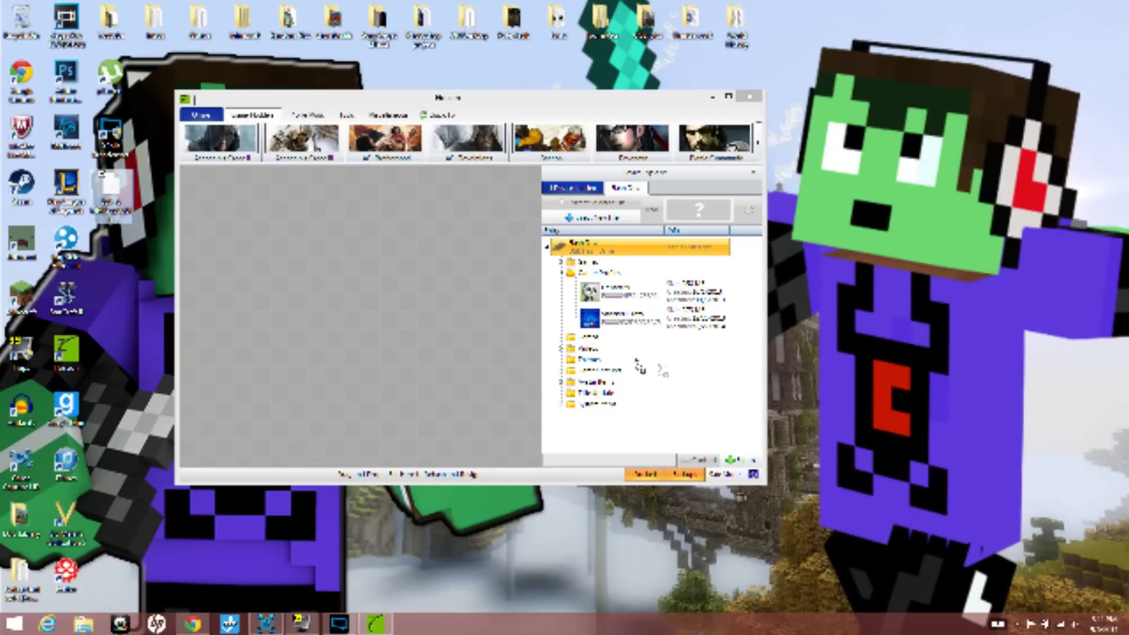
# Inject the downloaded map file onto the USB drive under the second game.
pyautogui.doubleClick(643, 320)
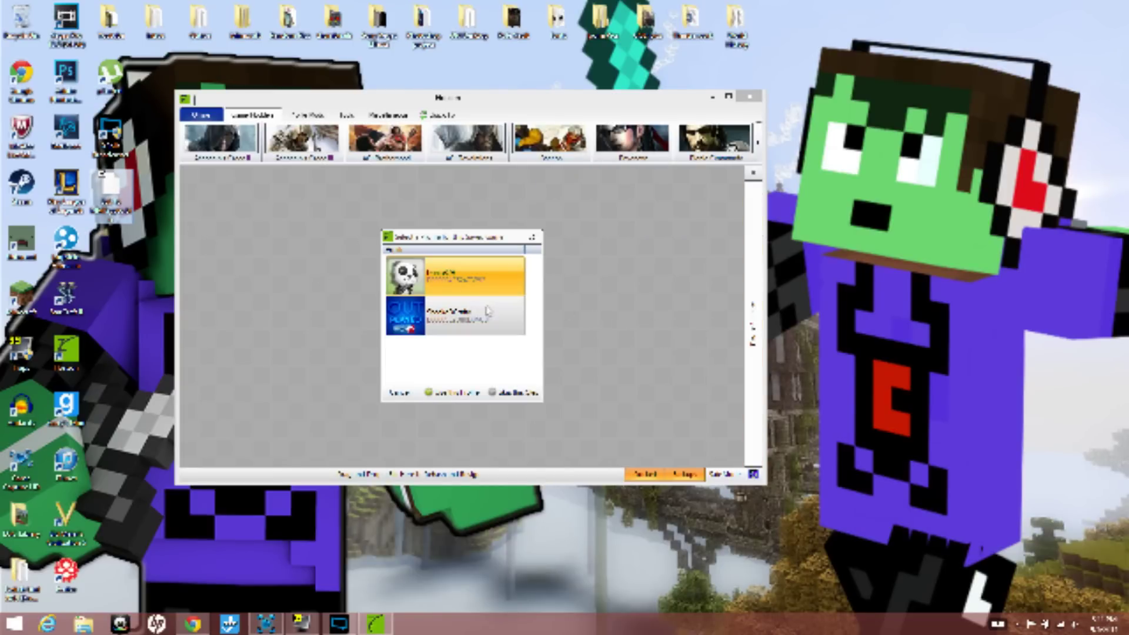
pyautogui.click(484, 320)
pyautogui.click(461, 395)
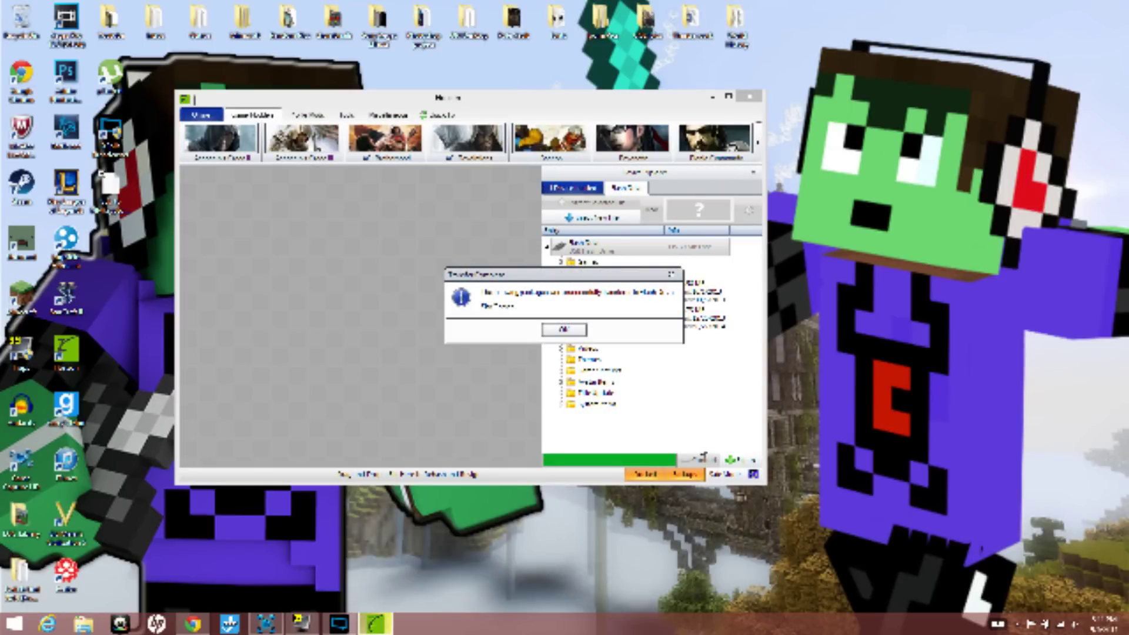
pyautogui.click(565, 331)
# Open the injected save's details, confirm and close them, then minimize Horizon.
pyautogui.doubleClick(599, 322)
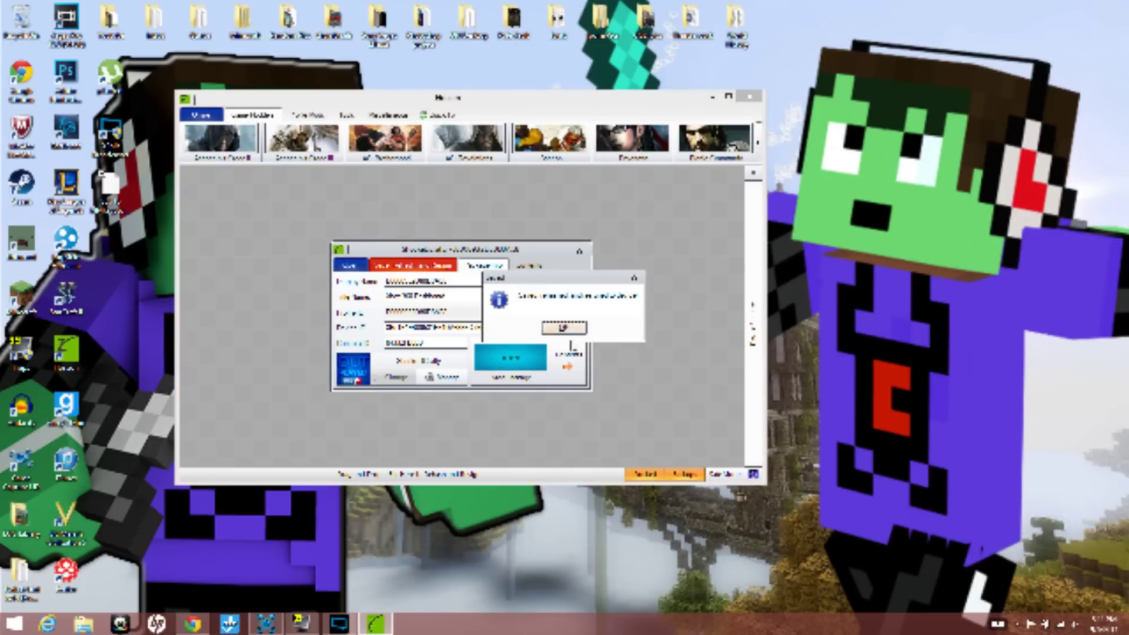
pyautogui.click(565, 328)
pyautogui.click(579, 252)
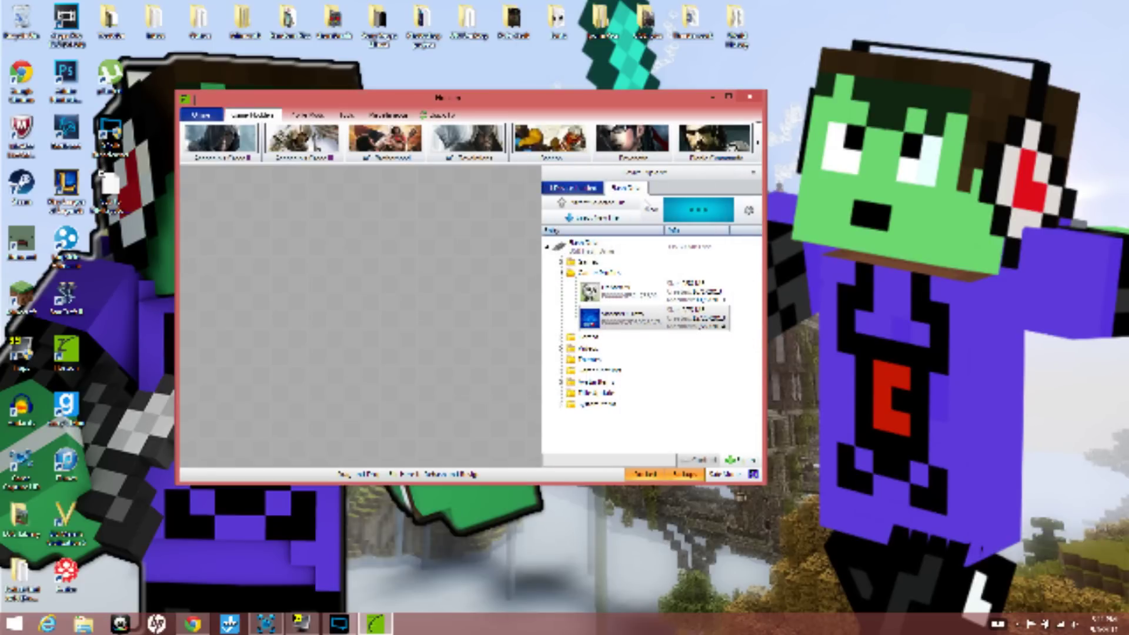
pyautogui.click(713, 98)
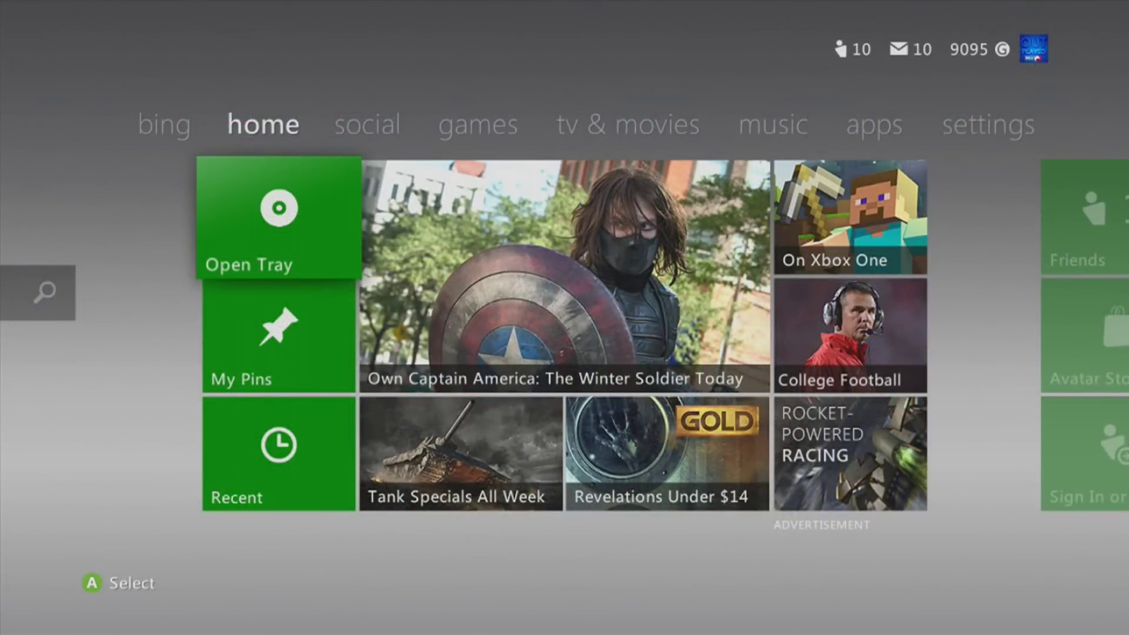
# Launch Minecraft: Xbox 360 Edition from the dashboard's Recent list.
pyautogui.press('Down')
pyautogui.press('Down')
pyautogui.press('Return')
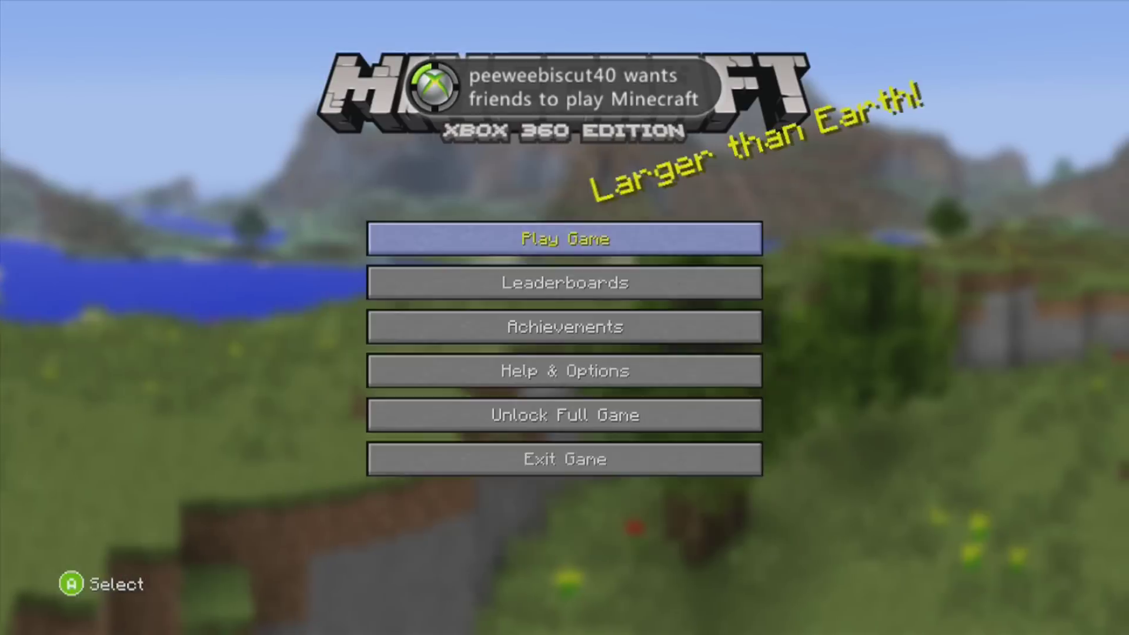
pyautogui.press('Return')
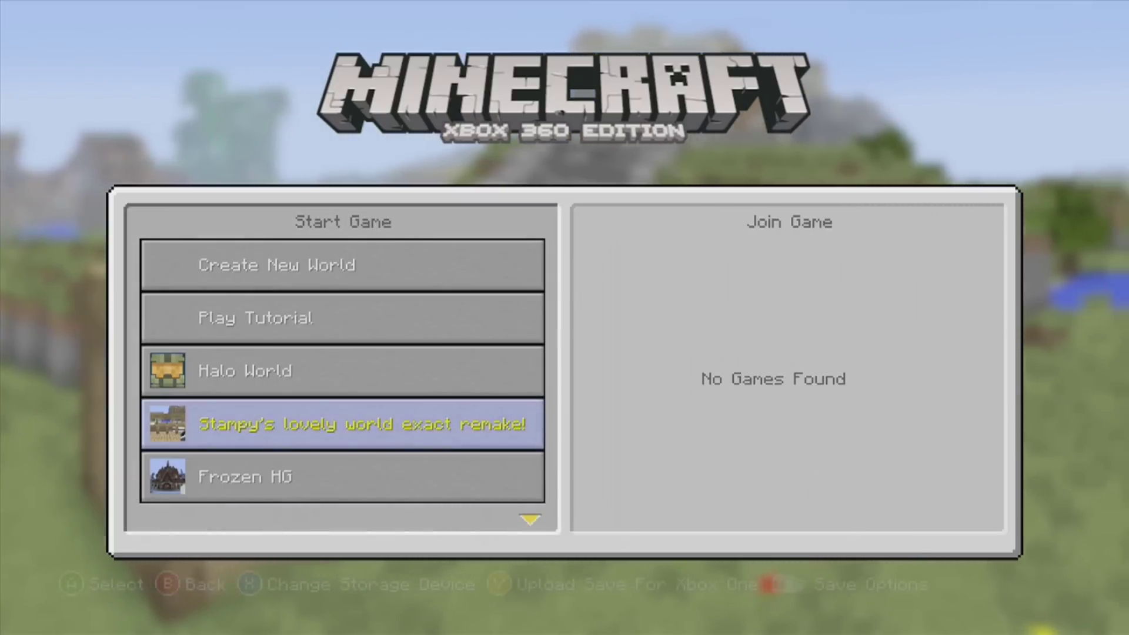
# Scroll the Start Game saved worlds down to Sky Games at the bottom.
pyautogui.press('Up')
pyautogui.press('Down')
pyautogui.press('Down')
pyautogui.press('Down')
pyautogui.press('Down')
pyautogui.press('Down')
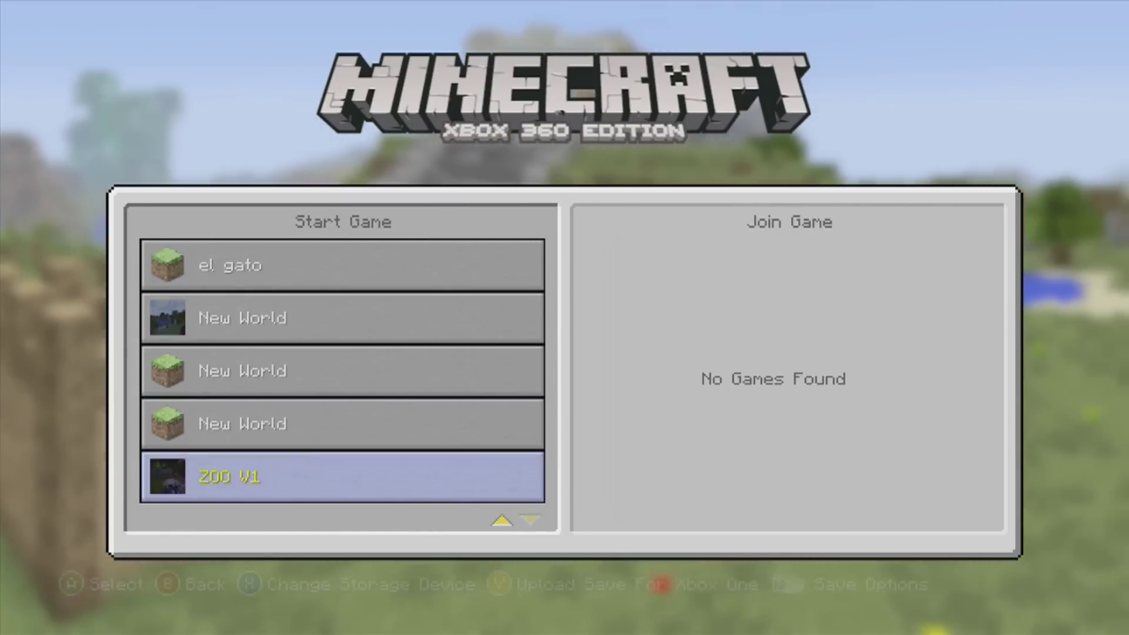
pyautogui.press('Up')
pyautogui.press('Up')
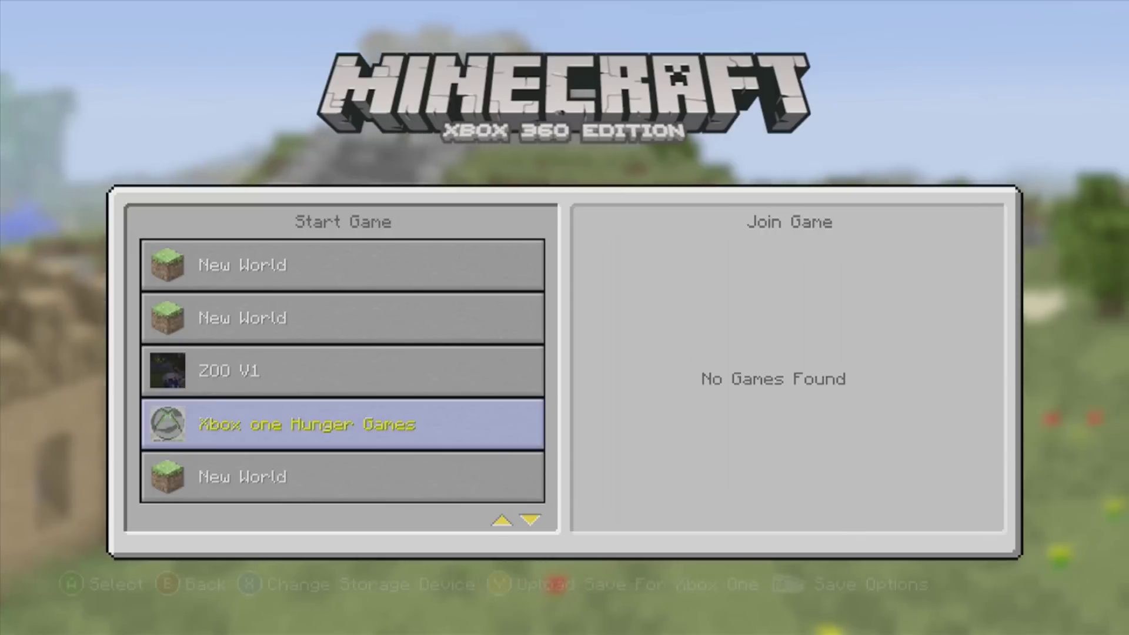
pyautogui.press('Up')
pyautogui.press('Up')
pyautogui.press('Down')
pyautogui.press('Down')
pyautogui.press('Down')
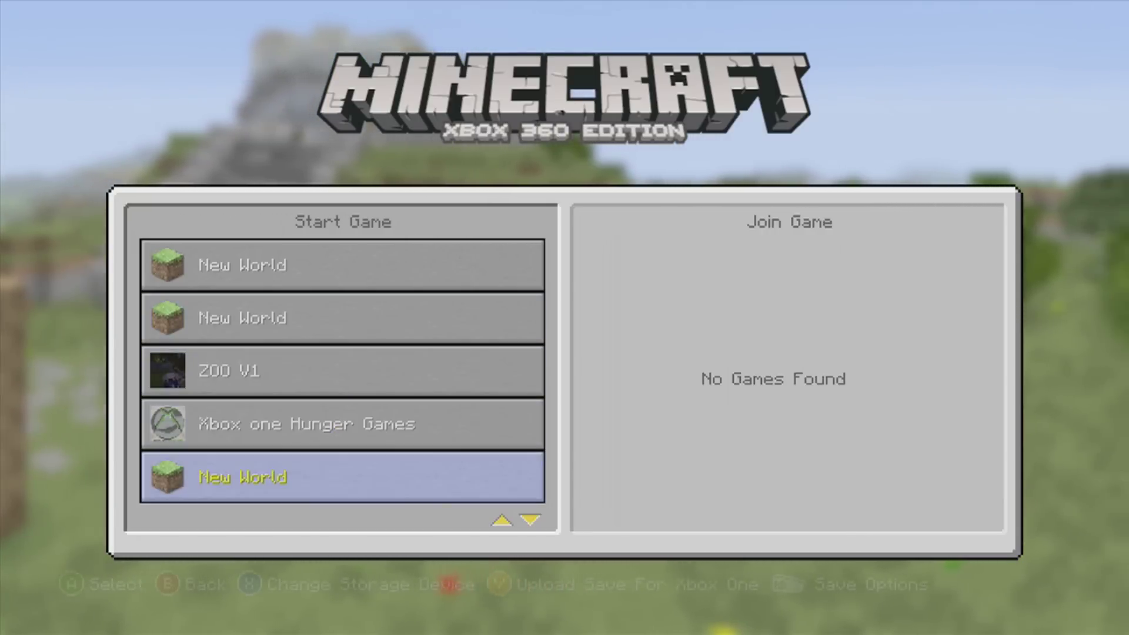
pyautogui.press('Up')
pyautogui.press('Down')
pyautogui.press('Down')
pyautogui.press('Down')
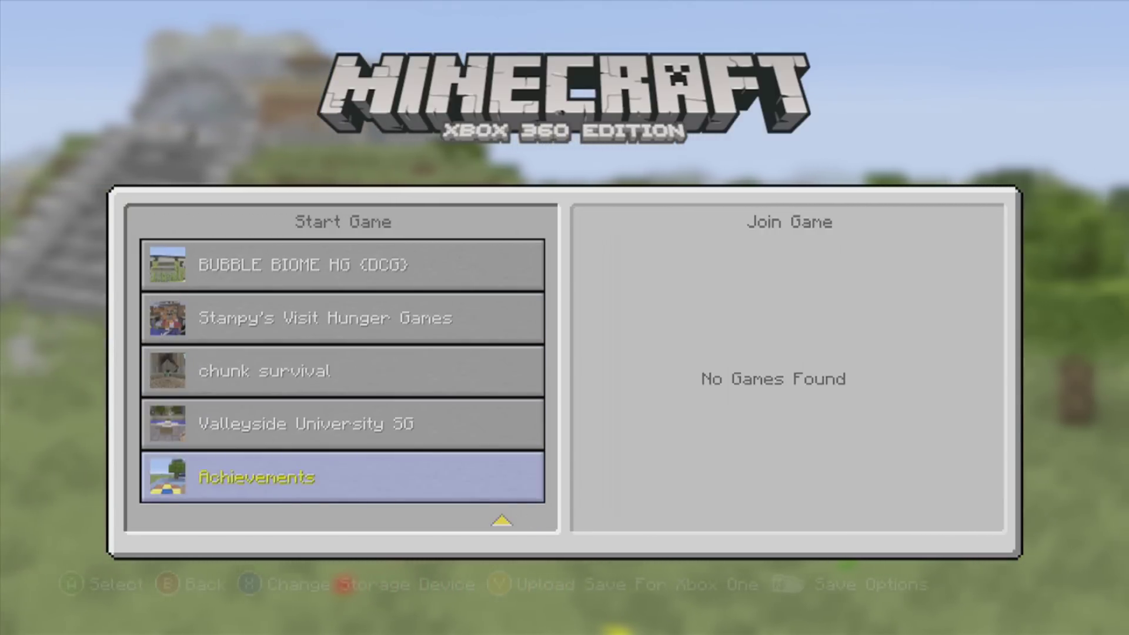
pyautogui.press('Down')
pyautogui.press('Down')
pyautogui.press('Down')
pyautogui.press('Down')
pyautogui.press('Down')
pyautogui.press('Down')
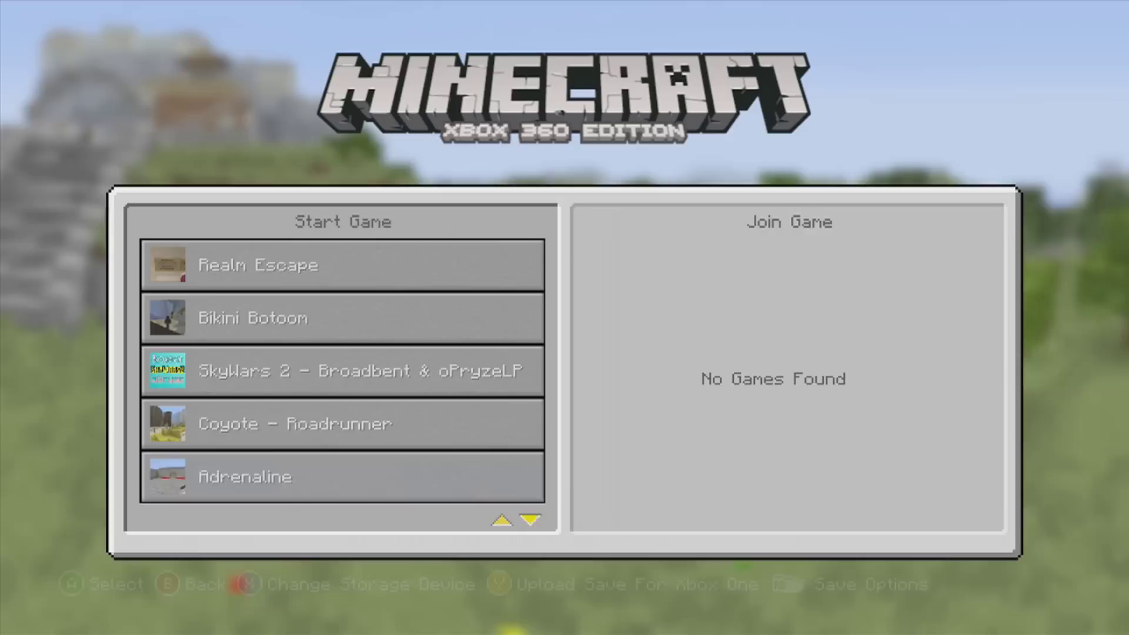
pyautogui.press('Down')
pyautogui.press('Down')
pyautogui.press('Down')
pyautogui.press('Down')
pyautogui.press('Down')
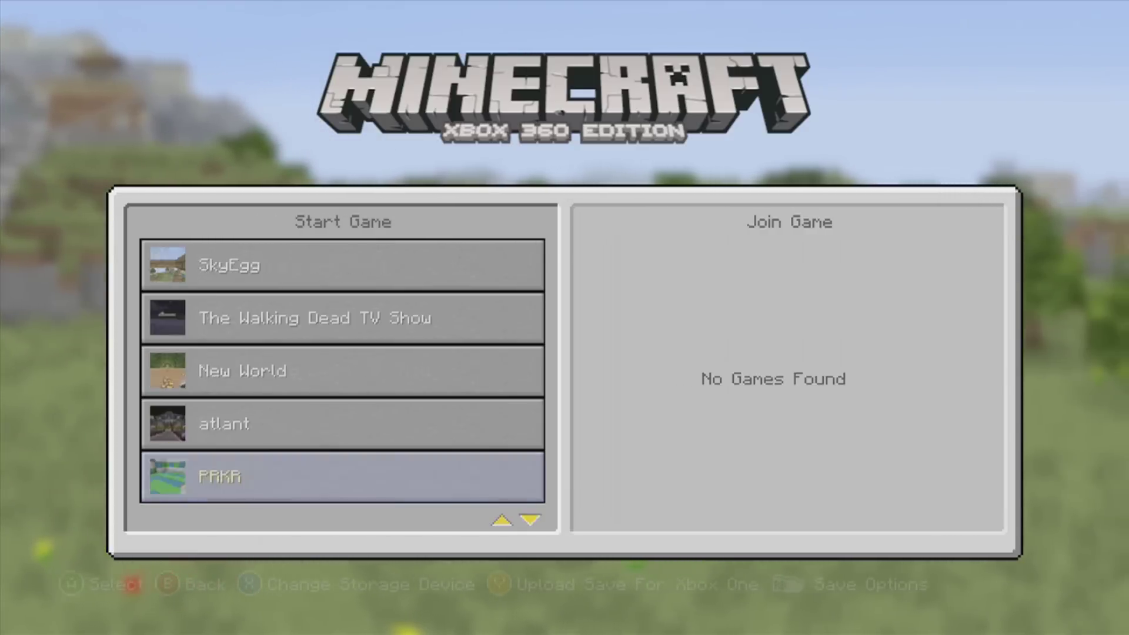
# Highlight the Sky Games world and upload it with Upload Save For Xbox One.
pyautogui.press('Up')
pyautogui.press('Up')
pyautogui.press('Down')
pyautogui.press('Down')
pyautogui.press('Return')
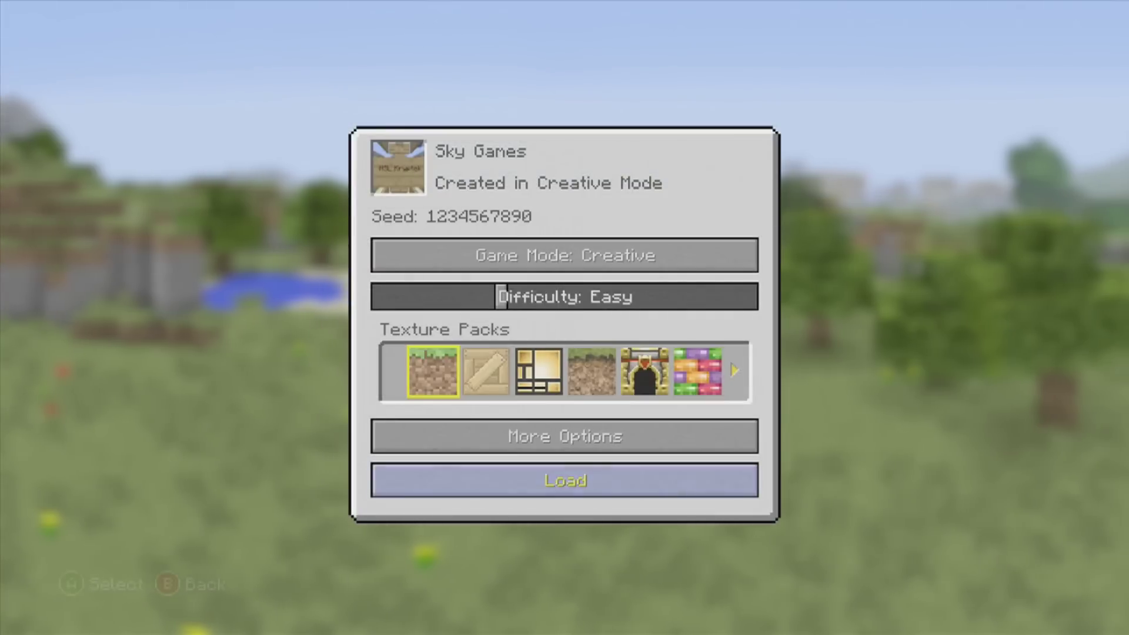
pyautogui.press('Up')
pyautogui.press('Up')
pyautogui.press('Up')
pyautogui.press('Up')
pyautogui.press('Down')
pyautogui.press('Down')
pyautogui.press('Down')
pyautogui.press('Down')
pyautogui.press('Up')
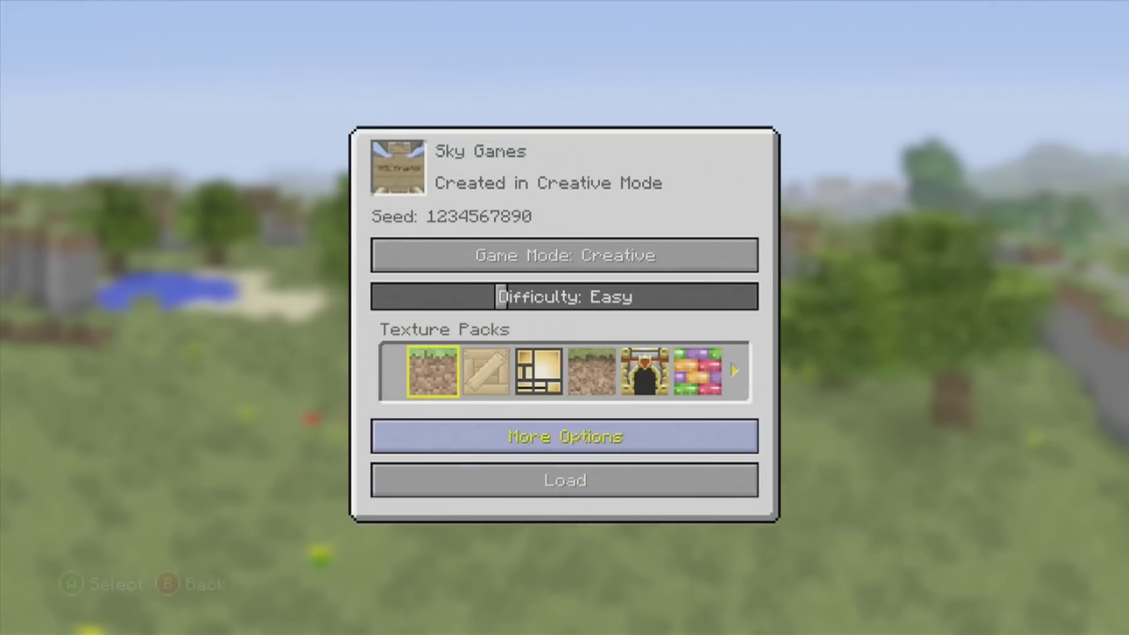
pyautogui.press('Escape')
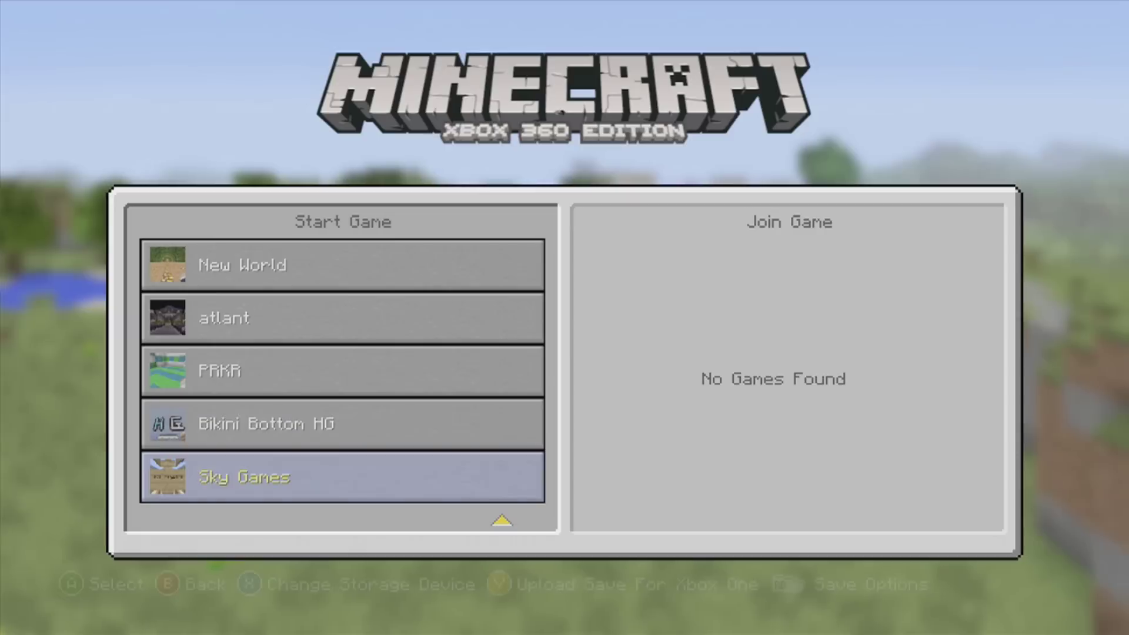
pyautogui.press('y')
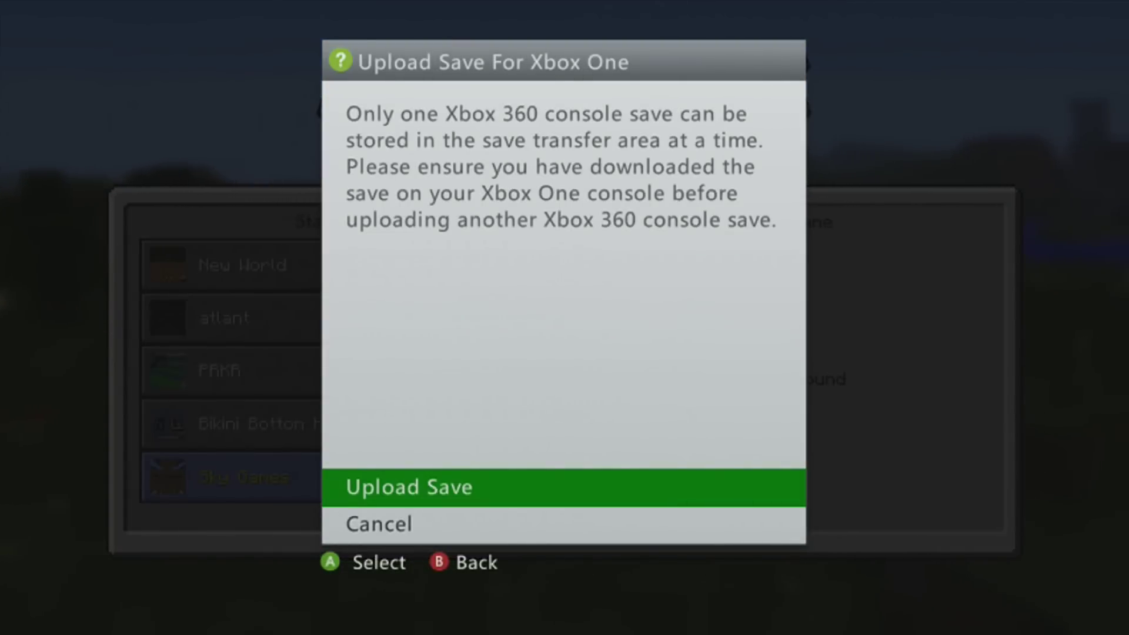
pyautogui.press('Return')
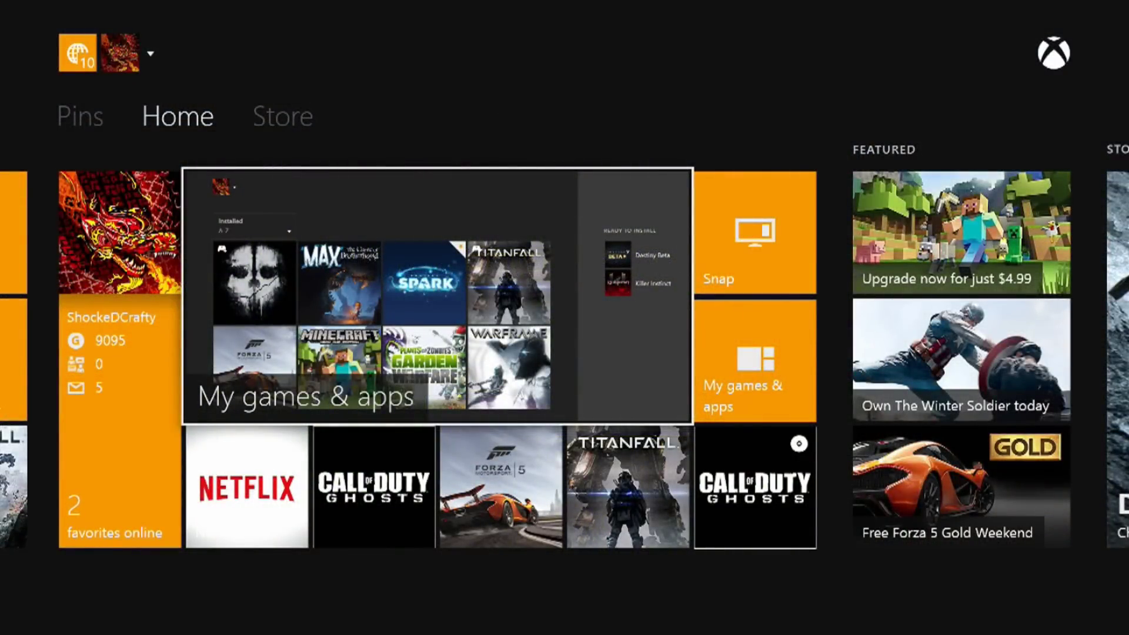
# Launch Minecraft: Xbox One Edition from My games & apps.
pyautogui.press('Return')
pyautogui.press('Right')
pyautogui.press('Down')
pyautogui.press('Return')
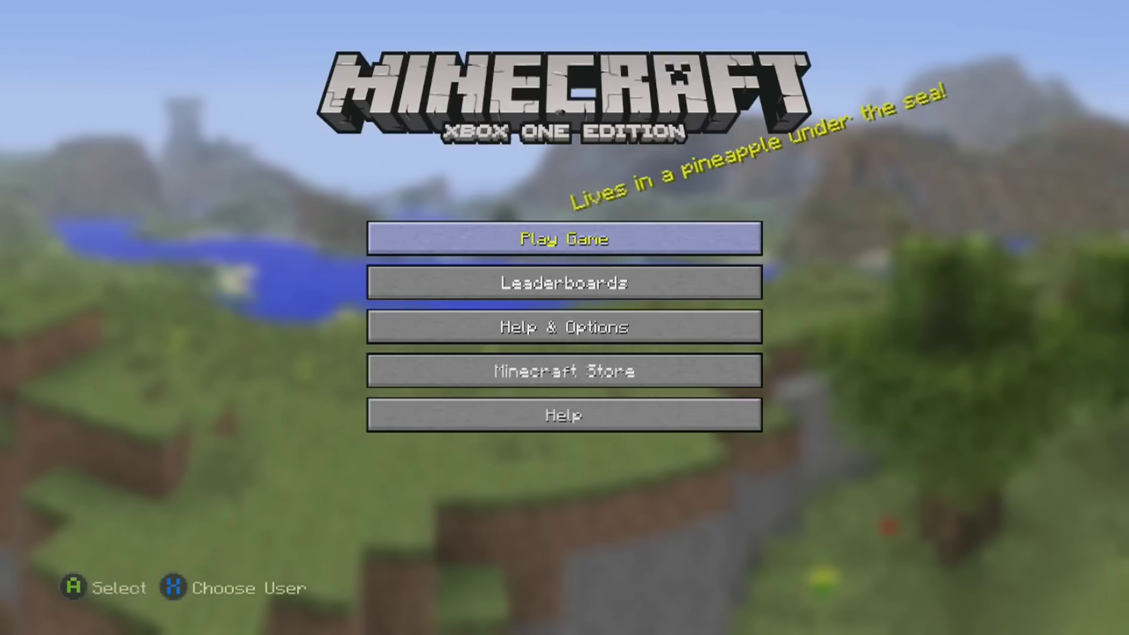
# Retrieve the uploaded Xbox 360 save from Play Game and confirm its conversion.
pyautogui.press('Return')
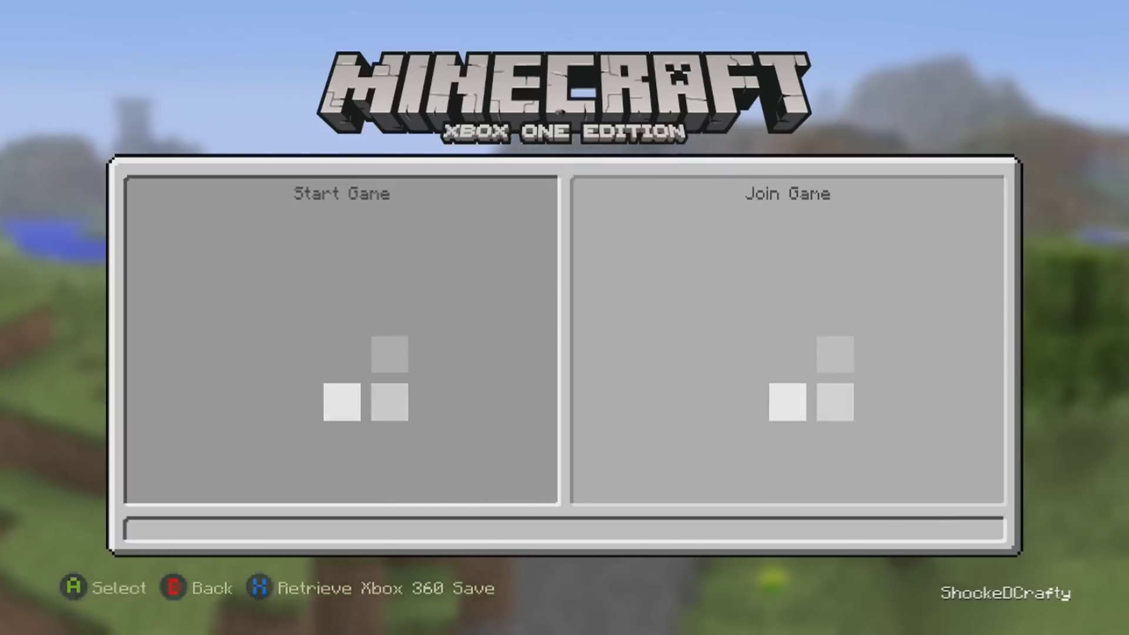
pyautogui.press('y')
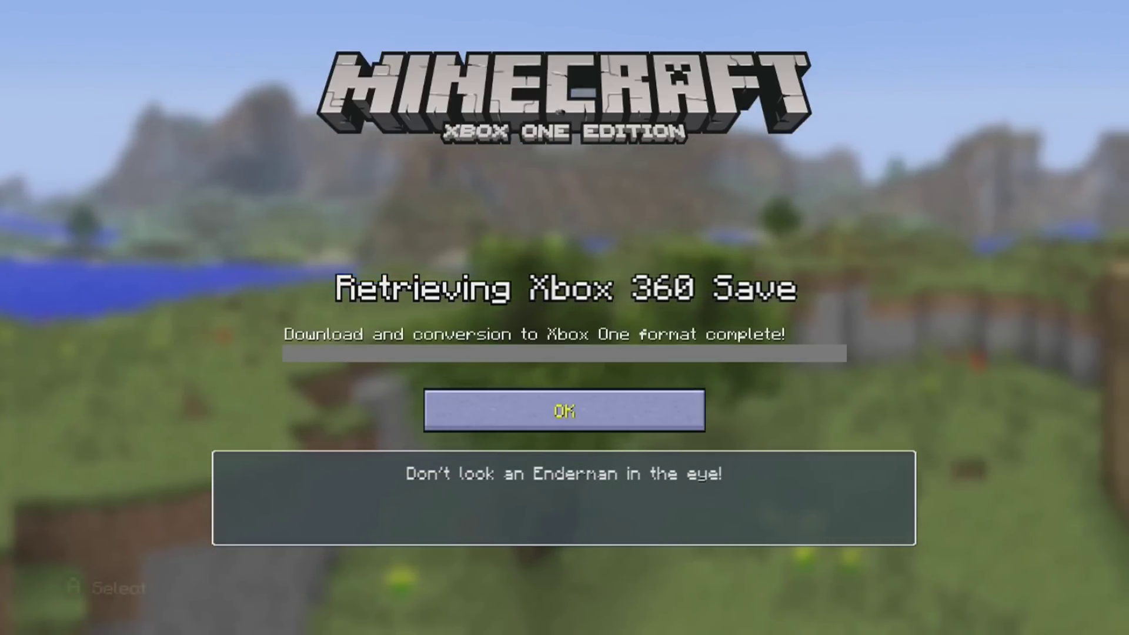
pyautogui.press('Return')
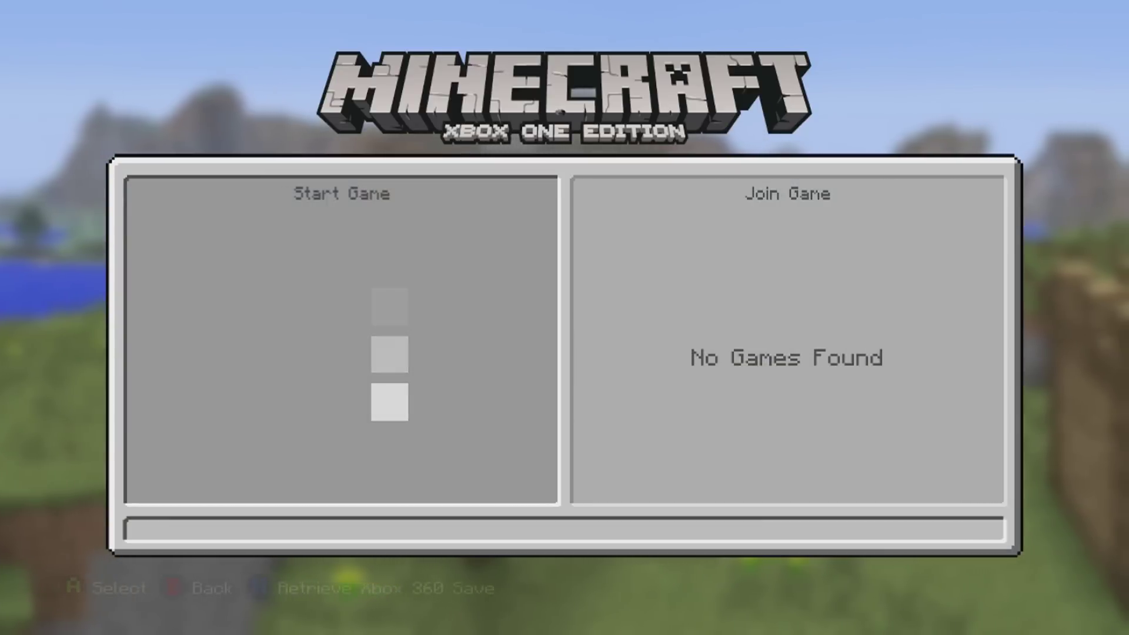
# Select the Sky Games world in the world list and view its options.
pyautogui.press('Down')
pyautogui.press('Down')
pyautogui.press('Down')
pyautogui.press('Down')
pyautogui.press('Down')
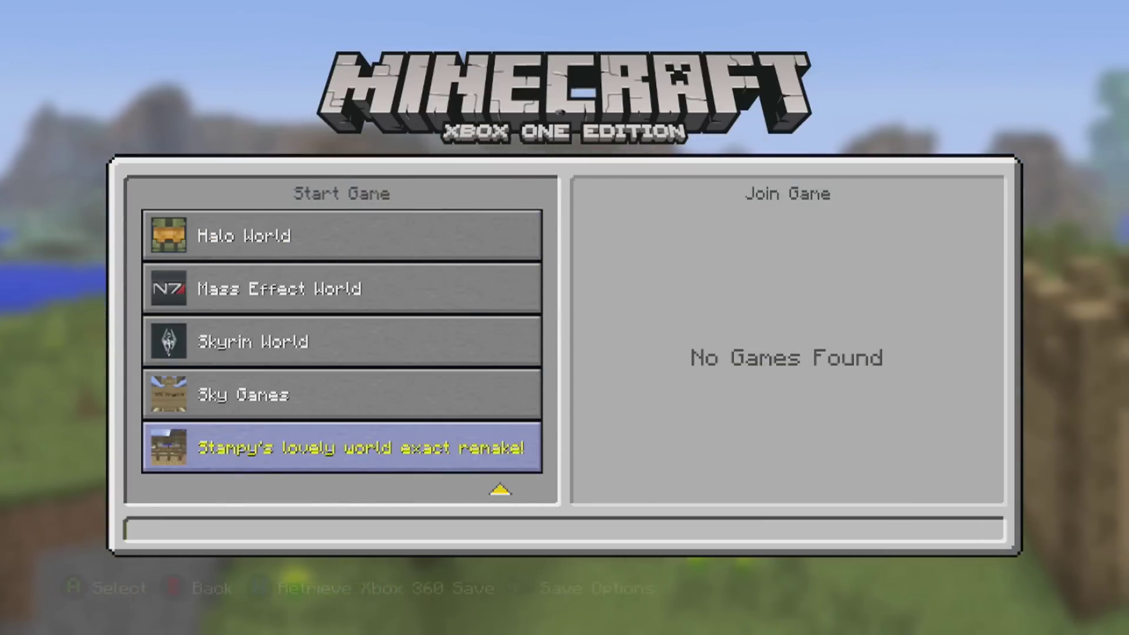
pyautogui.press('Up')
pyautogui.press('Return')
pyautogui.press('Up')
pyautogui.press('Down')
# Load the Sky Games world and fly up above the courtyard.
pyautogui.press('Return')
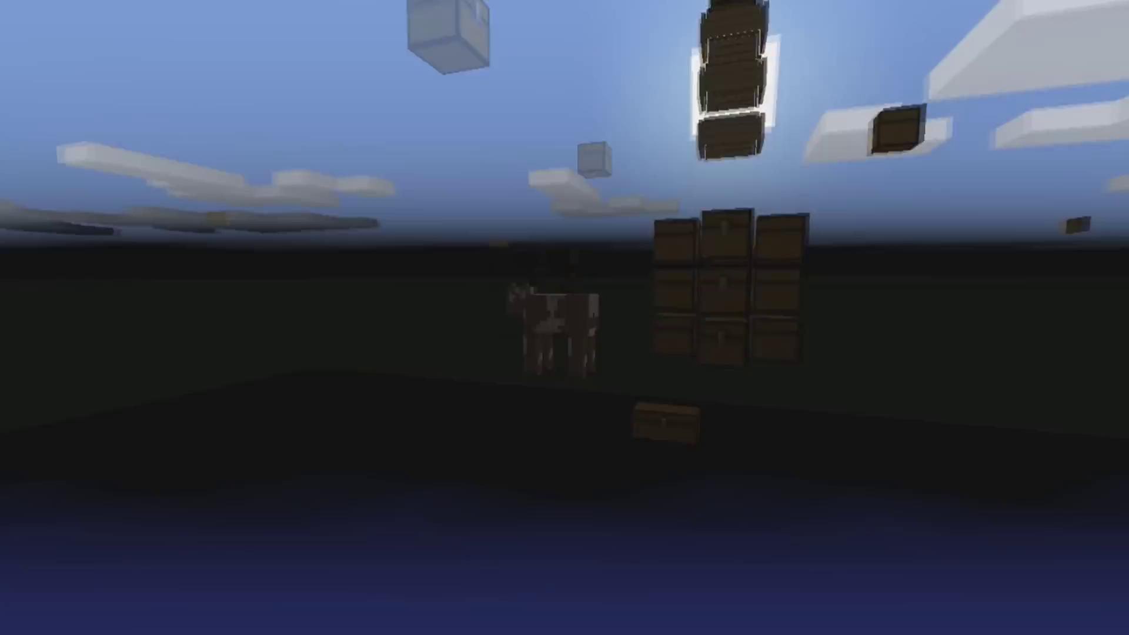
pyautogui.press('s')
pyautogui.press('space')
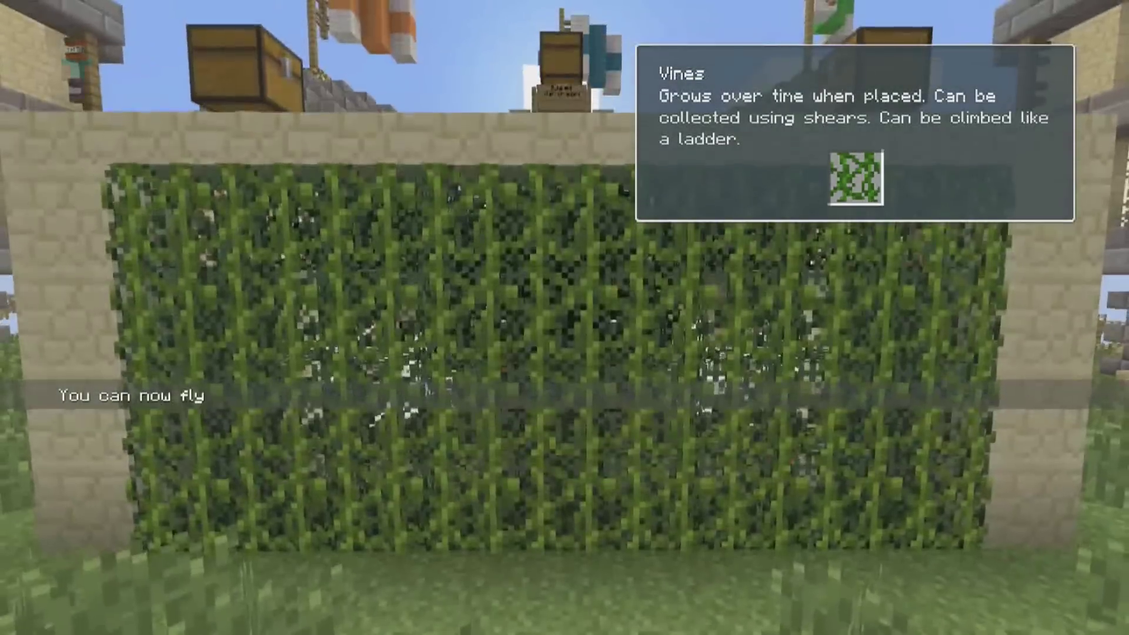
# Fly over the towers toward the nether, tree, mushroom, snow and village islands.
pyautogui.press('a')
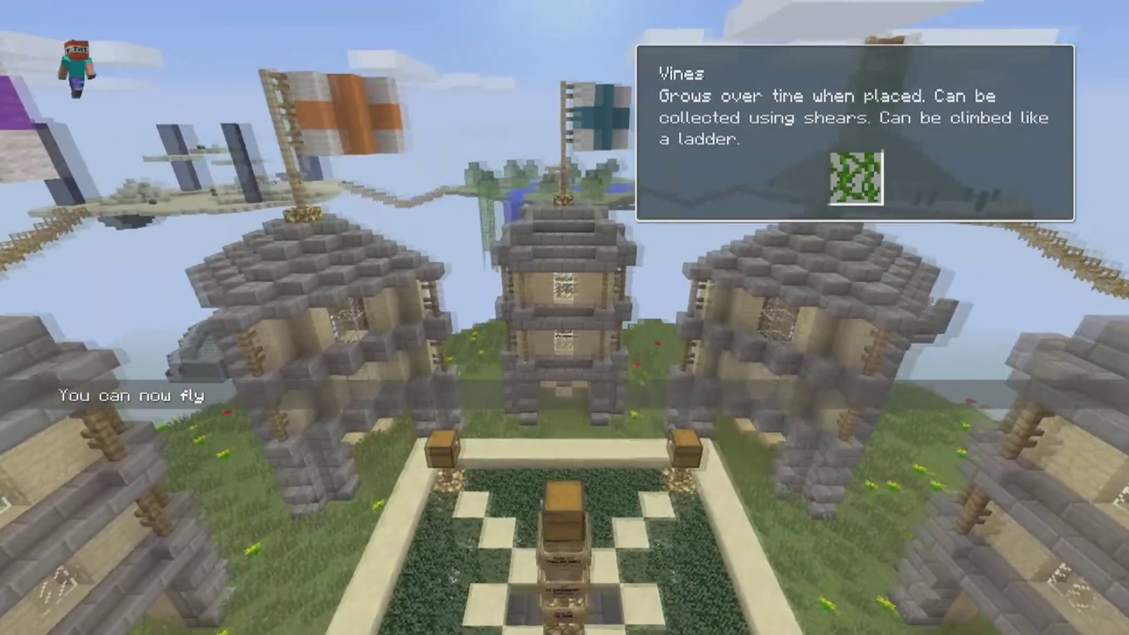
pyautogui.press('w')
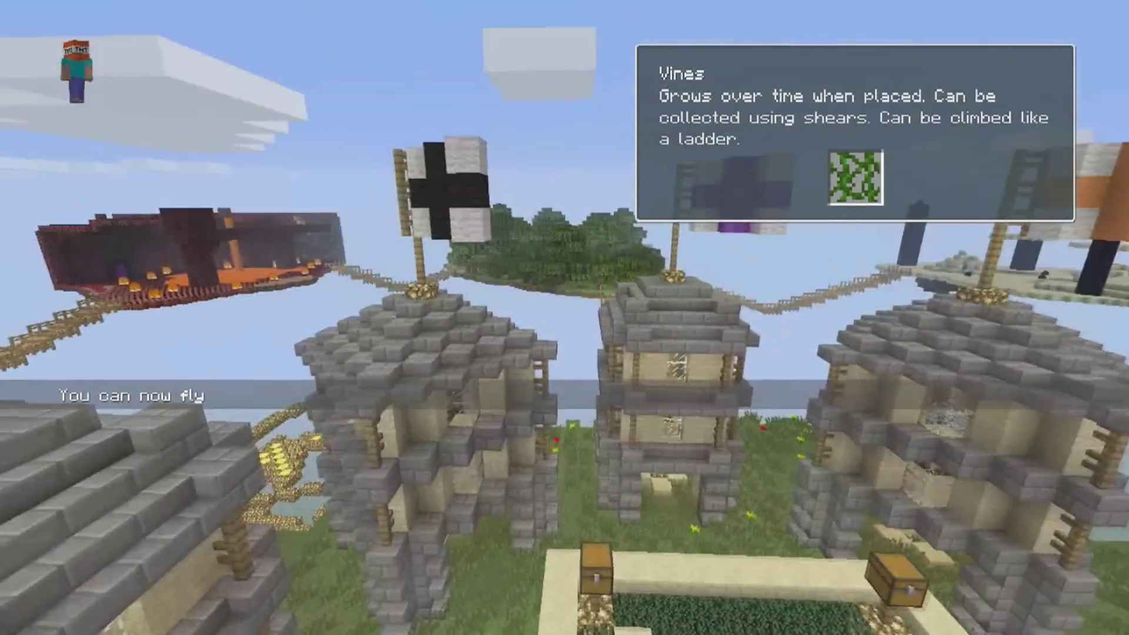
pyautogui.press('w')
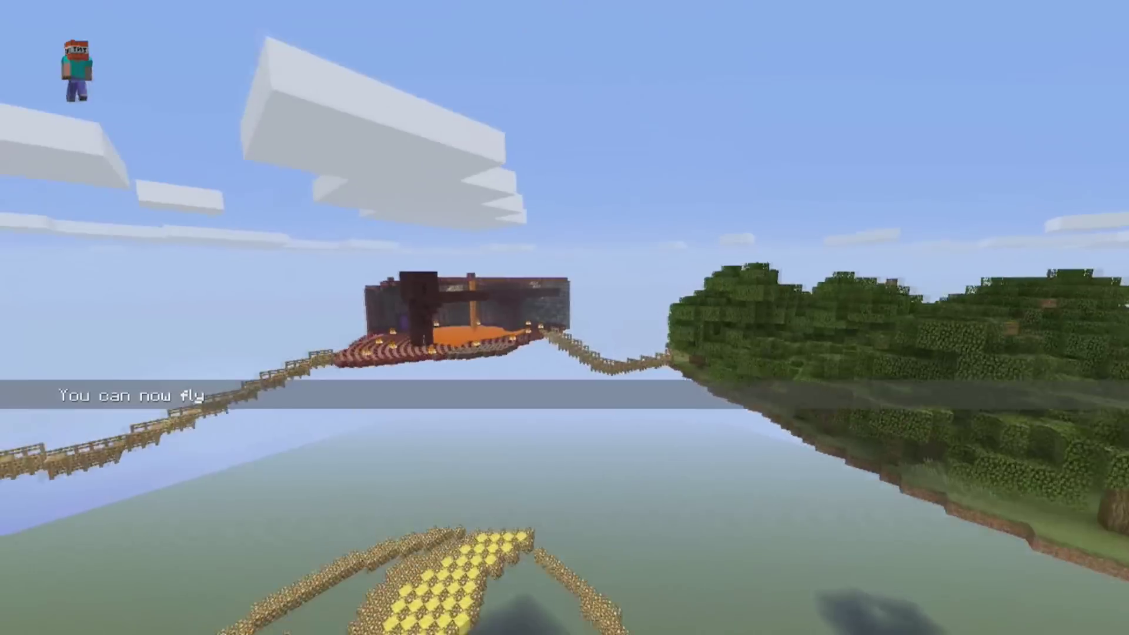
pyautogui.press('a')
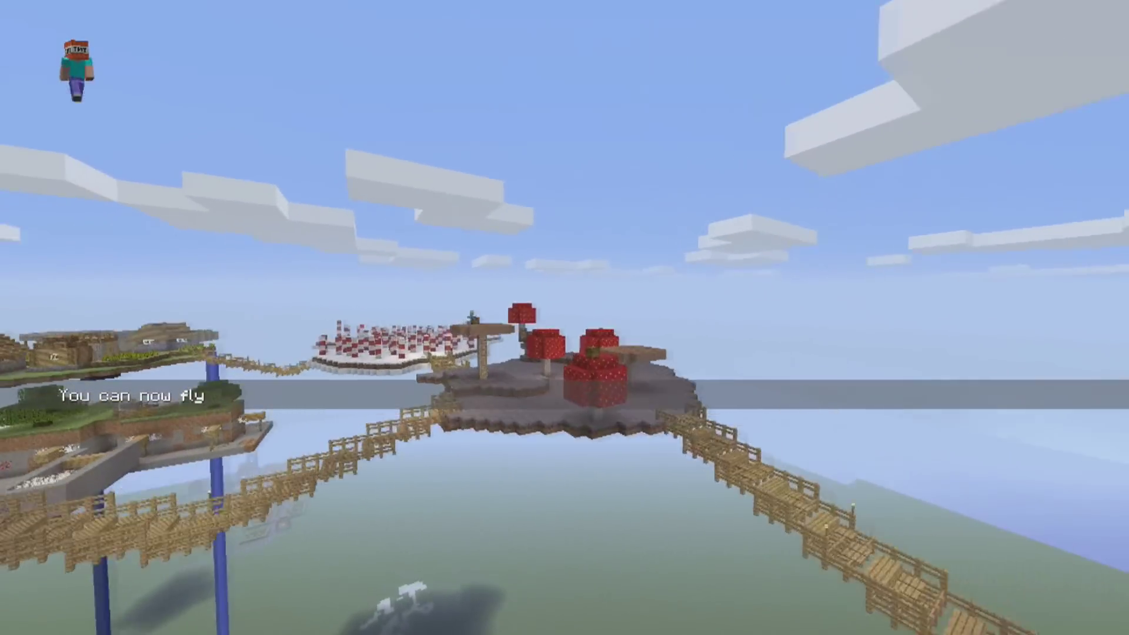
pyautogui.press('w')
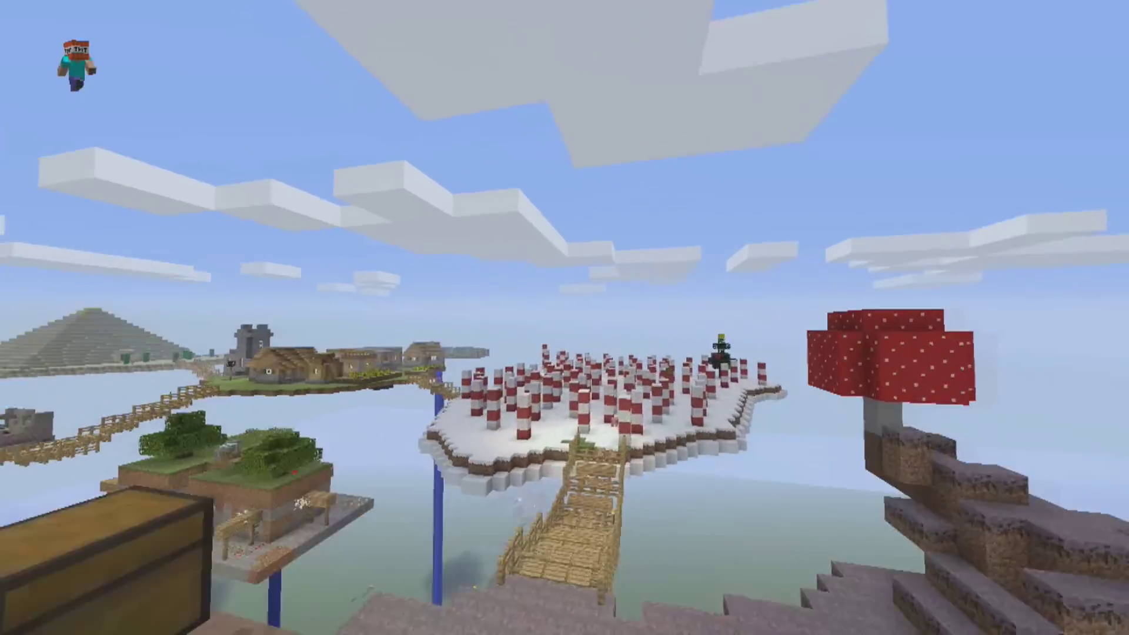
pyautogui.press('a')
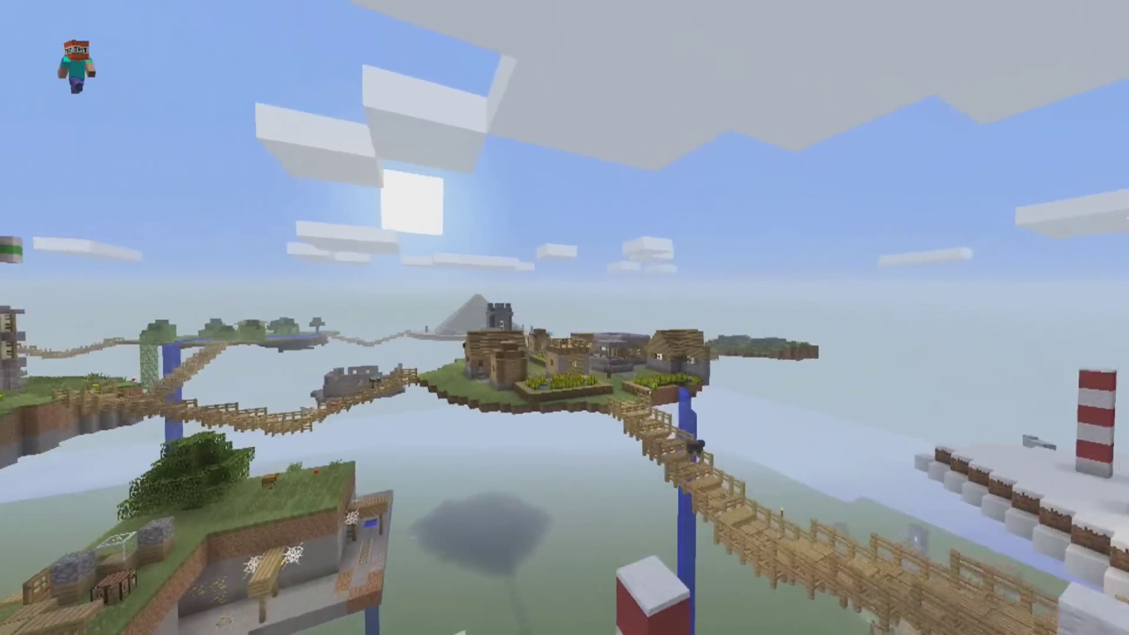